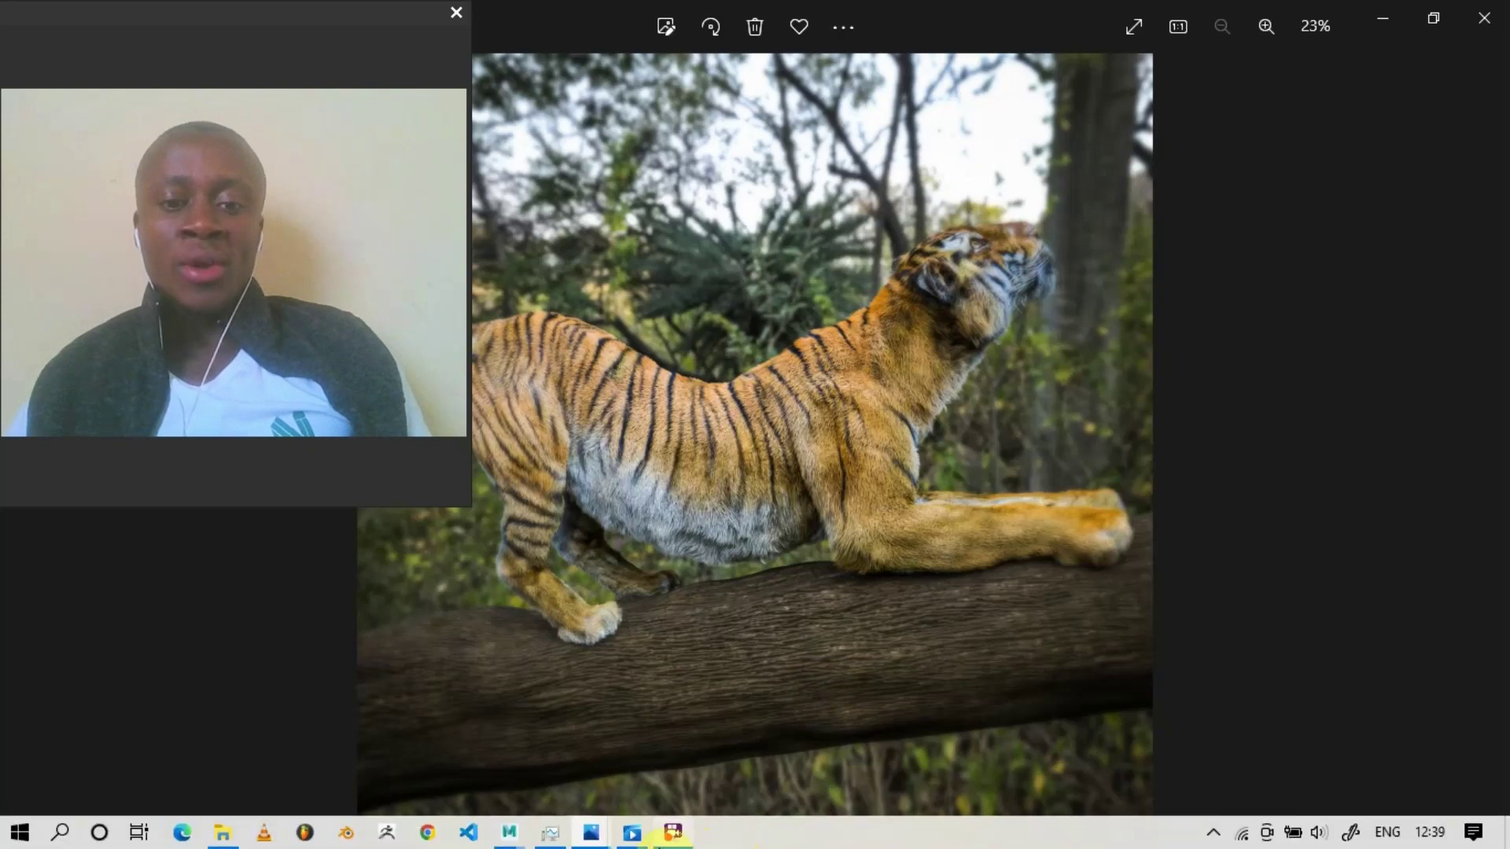
- Switch to the timelapse video in the media player and shrink the webcam window
left_click(631, 840)
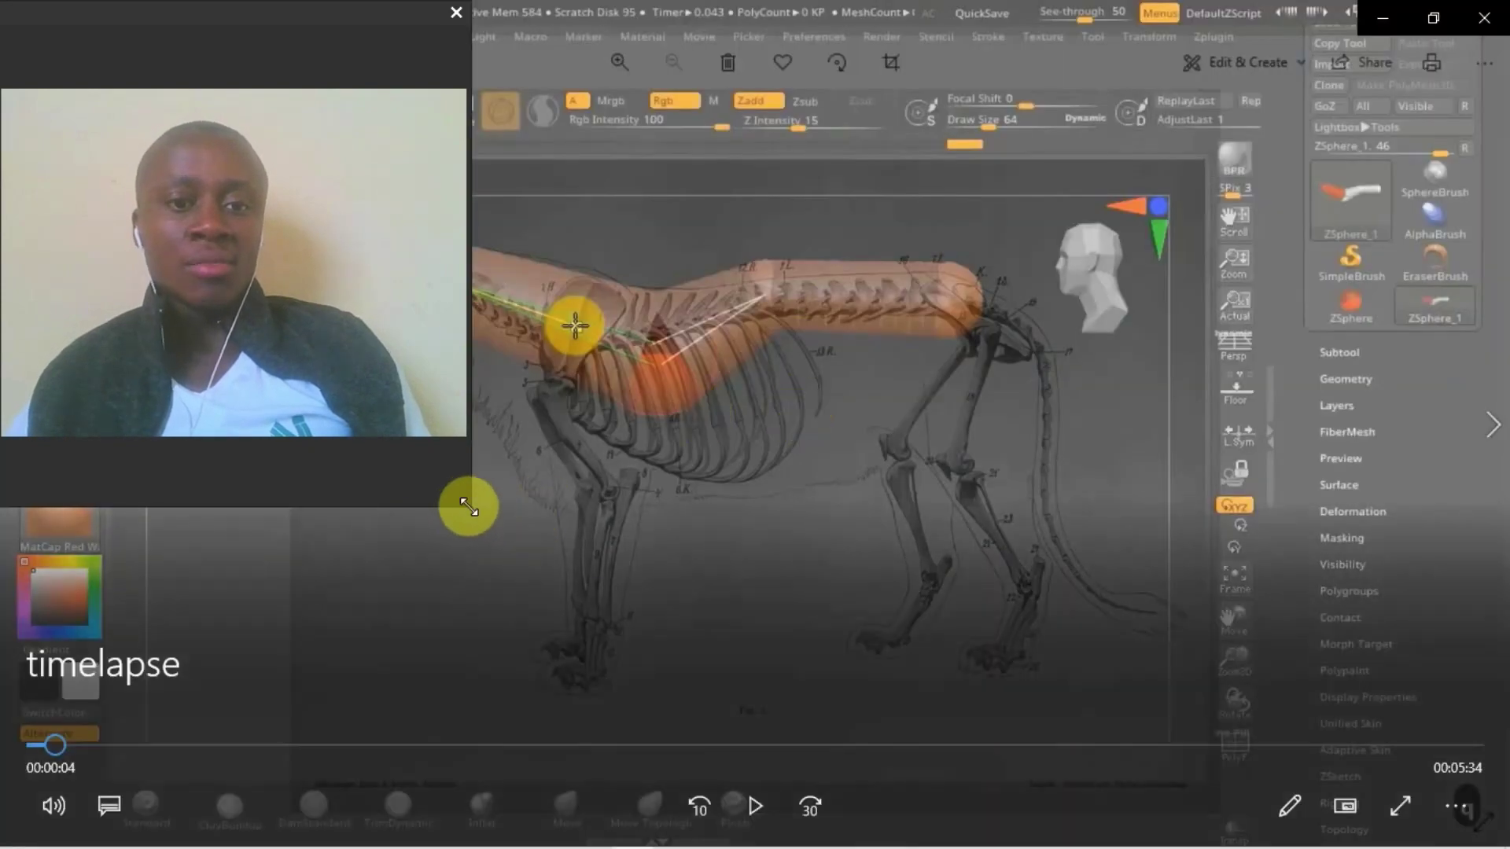
left_click_drag(469, 507, 260, 393)
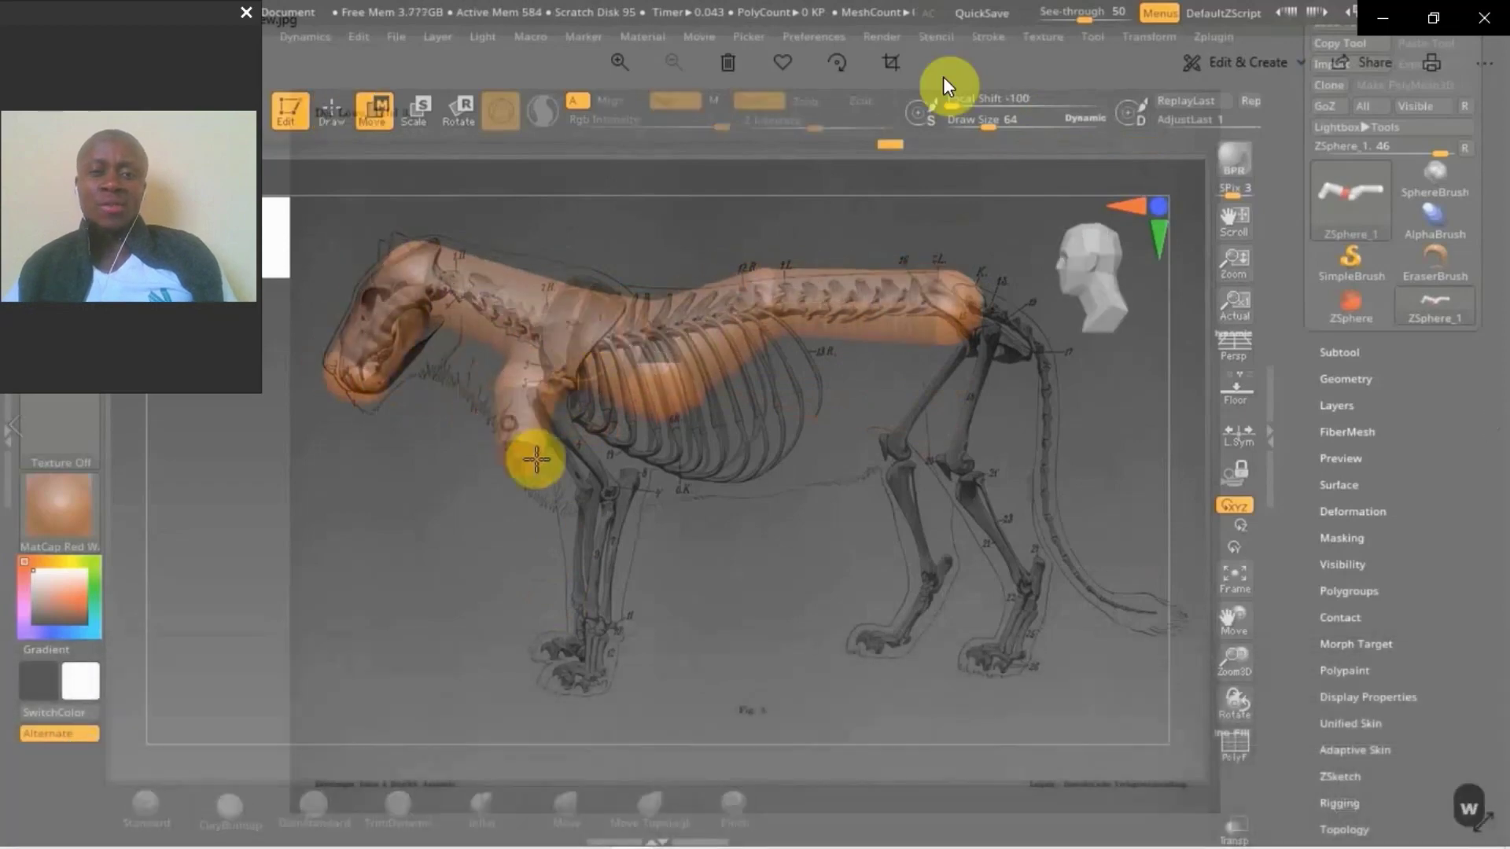
- Shape the flank fold in front of the hind thigh with the Move Topological brush
mouse_move(933, 150)
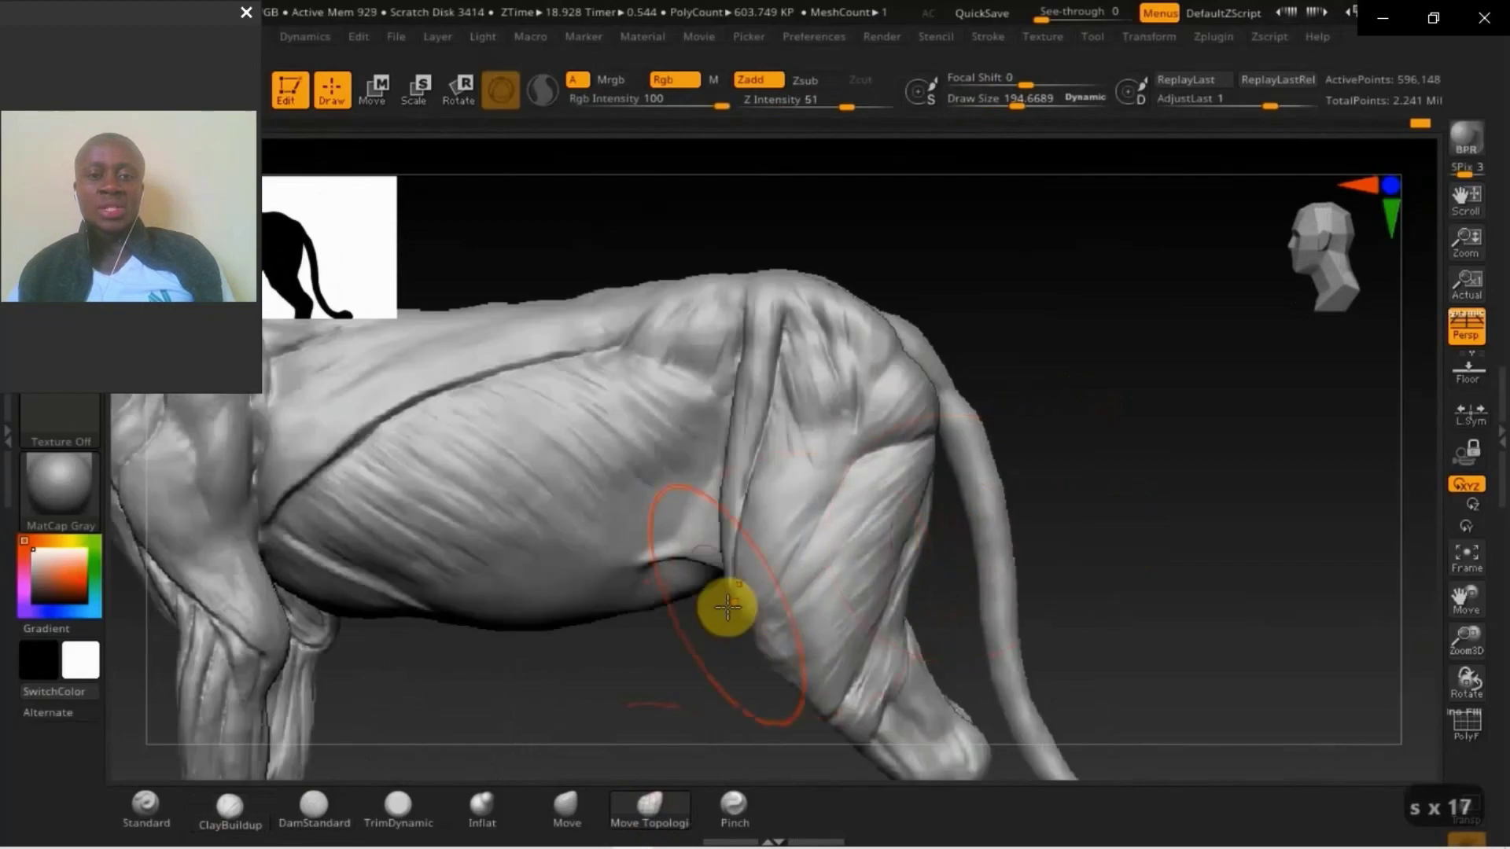
left_click_drag(742, 479, 762, 461)
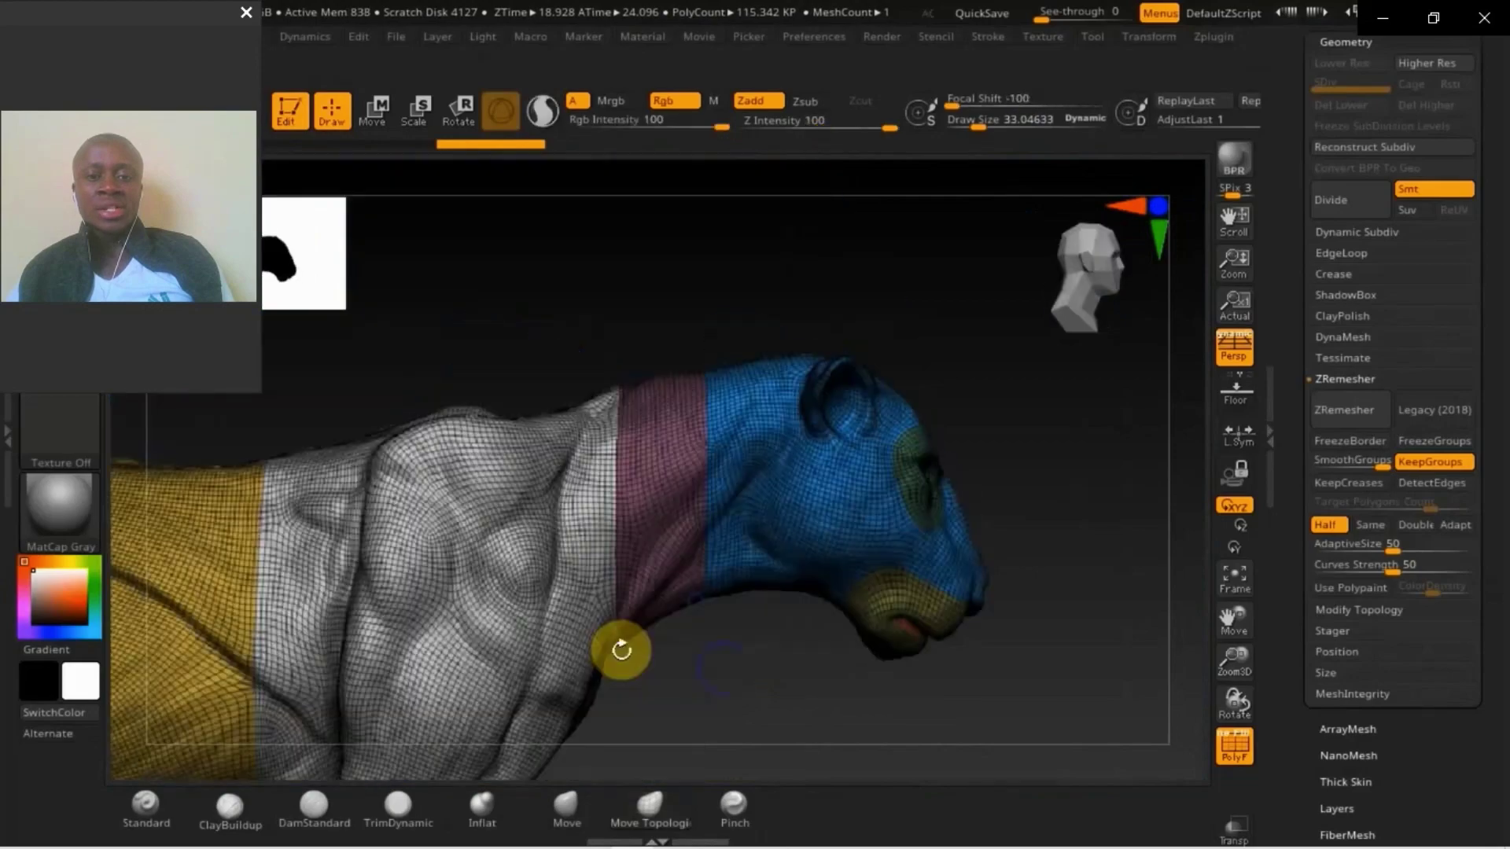
- Turn off the polyframe display and mask the front half of the tiger's body for posing
key("shift+f")
key("ctrl+i")
key("e")
left_click_drag(724, 452, 674, 613)
key("ctrl+z")
key("ctrl+z")
key("ctrl+z")
key("ctrl+w")
key("ctrl+z")
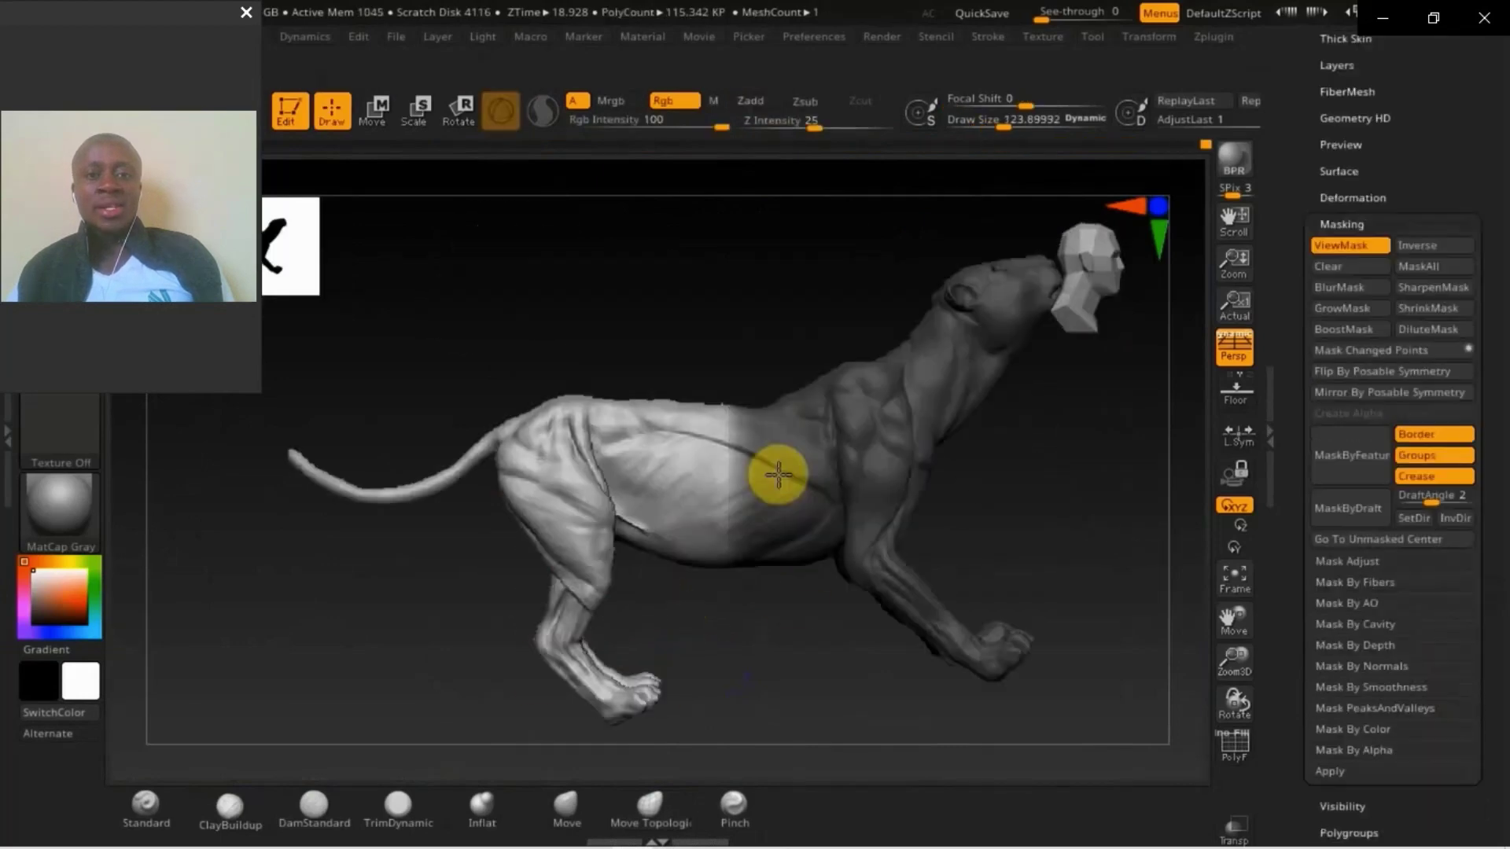
- Pose the unmasked rear half of the tiger by moving and rotating it with the transform gizmo
key("w")
left_click_drag(819, 354, 829, 410)
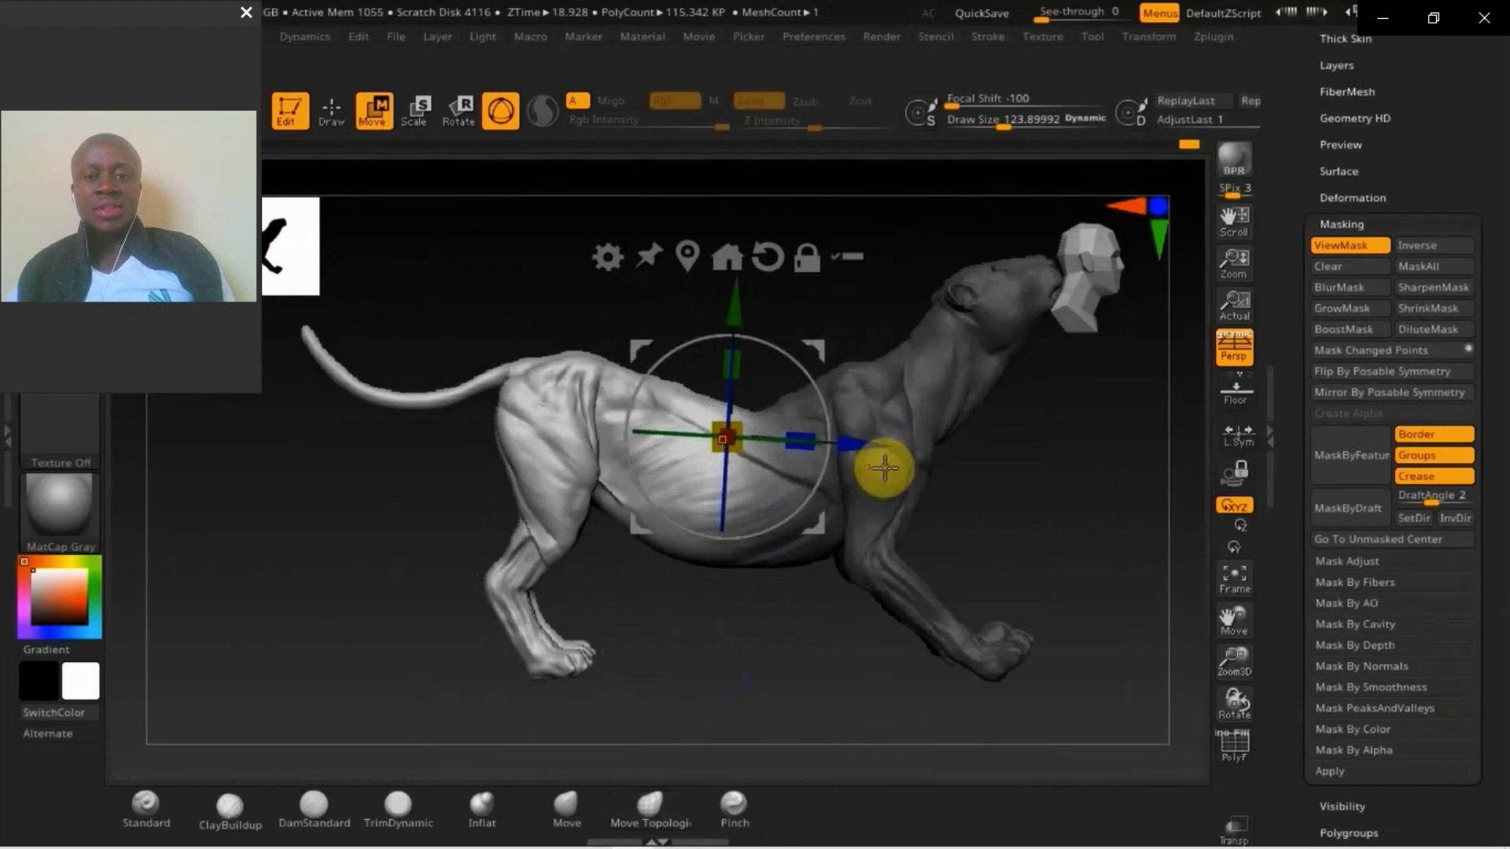
left_click_drag(884, 468, 861, 442)
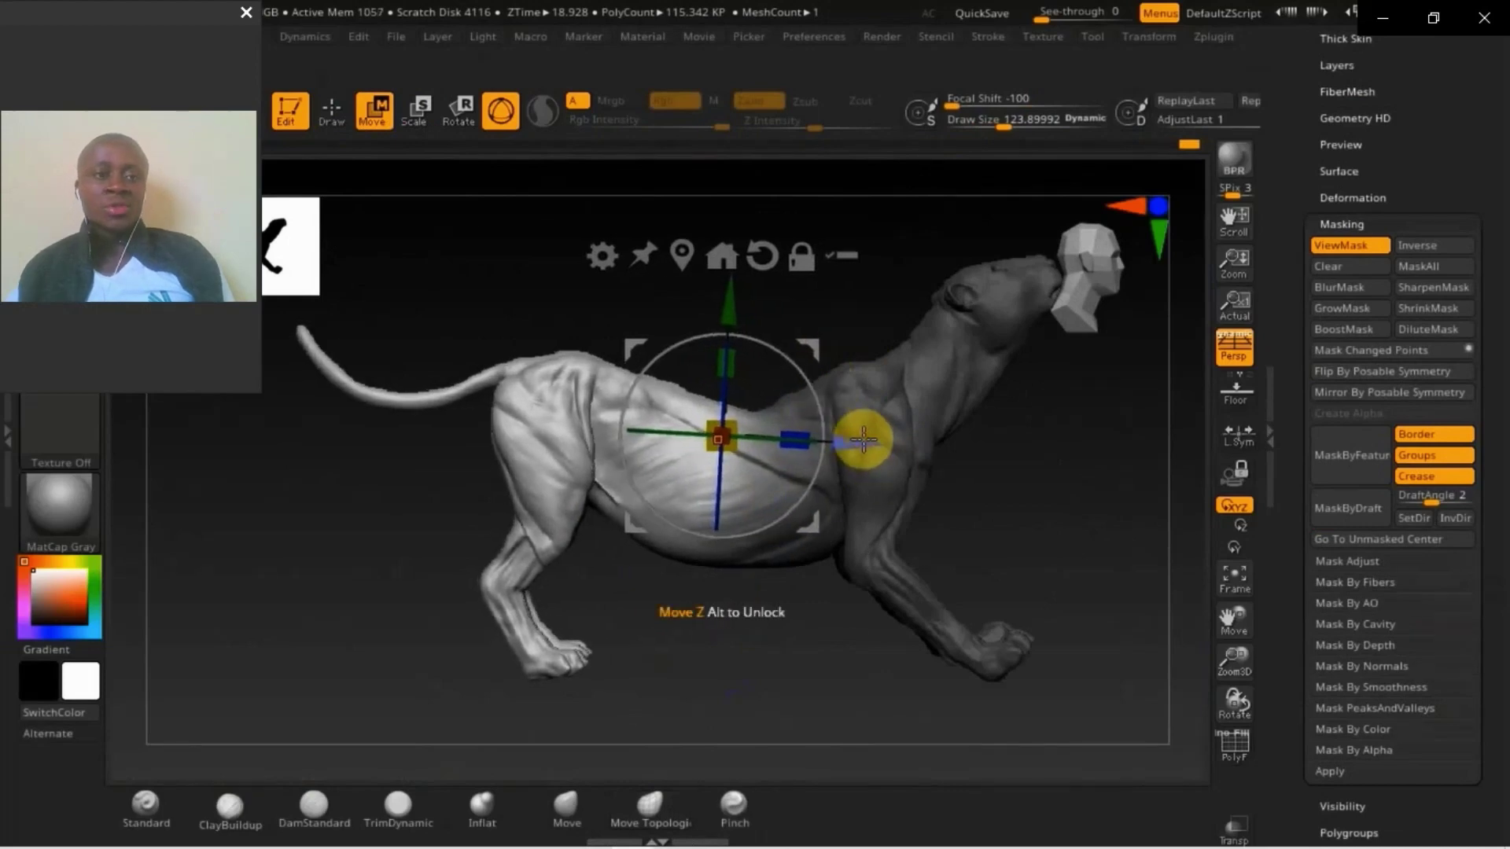
left_click_drag(828, 391, 765, 384)
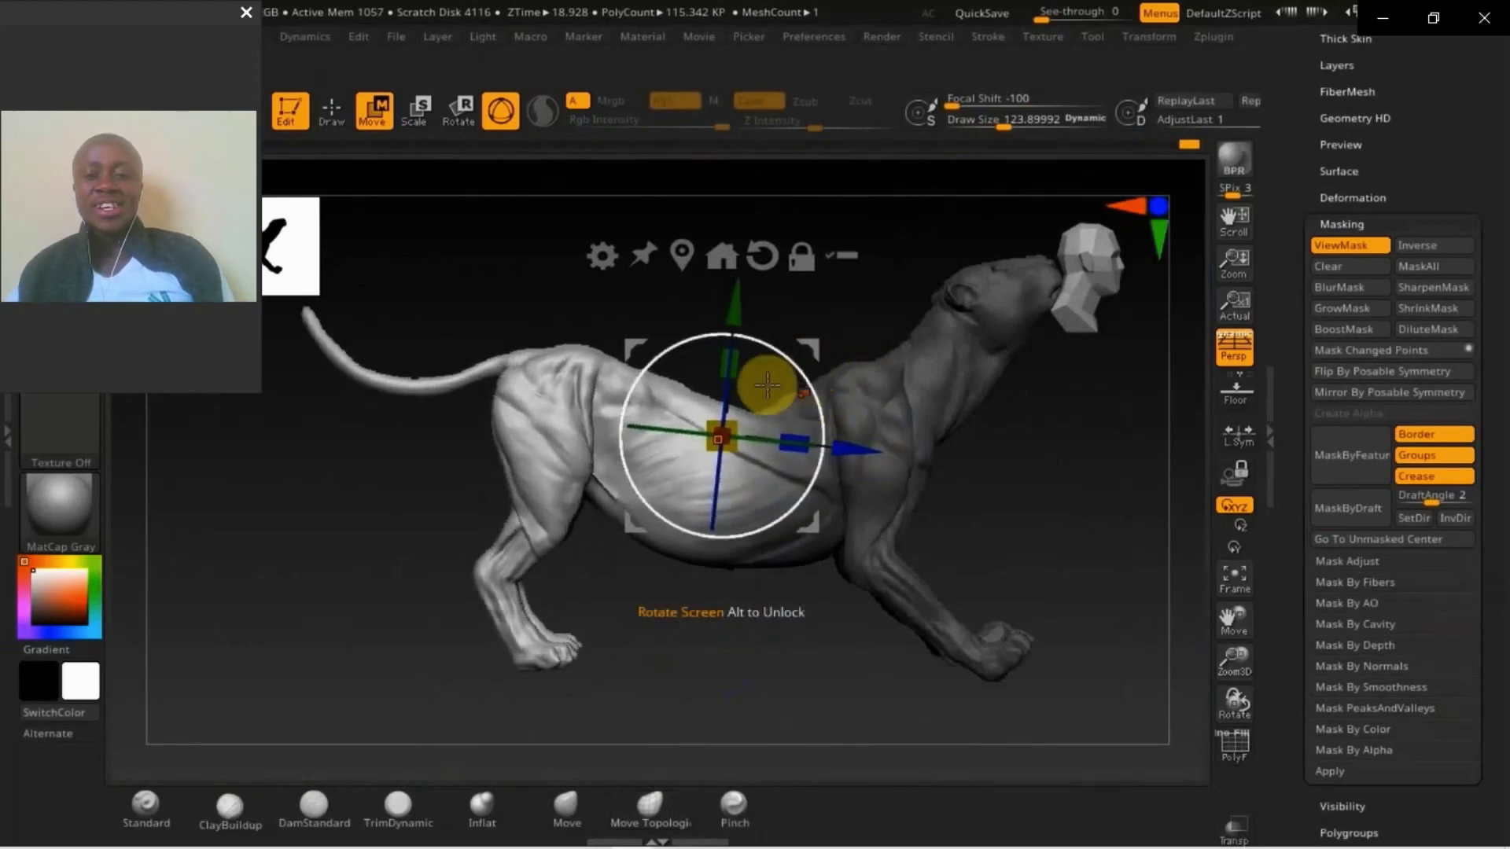
- Compare the pose with the tiger reference photo at a see-through of 17, ending with see-through back at 0
left_click_drag(1088, 490, 1043, 494, "alt")
mouse_move(1042, 17)
left_mouse_down()
mouse_move(1065, 27)
mouse_move(1055, 17)
left_mouse_up()
left_click_drag(951, 522, 887, 467, "alt")
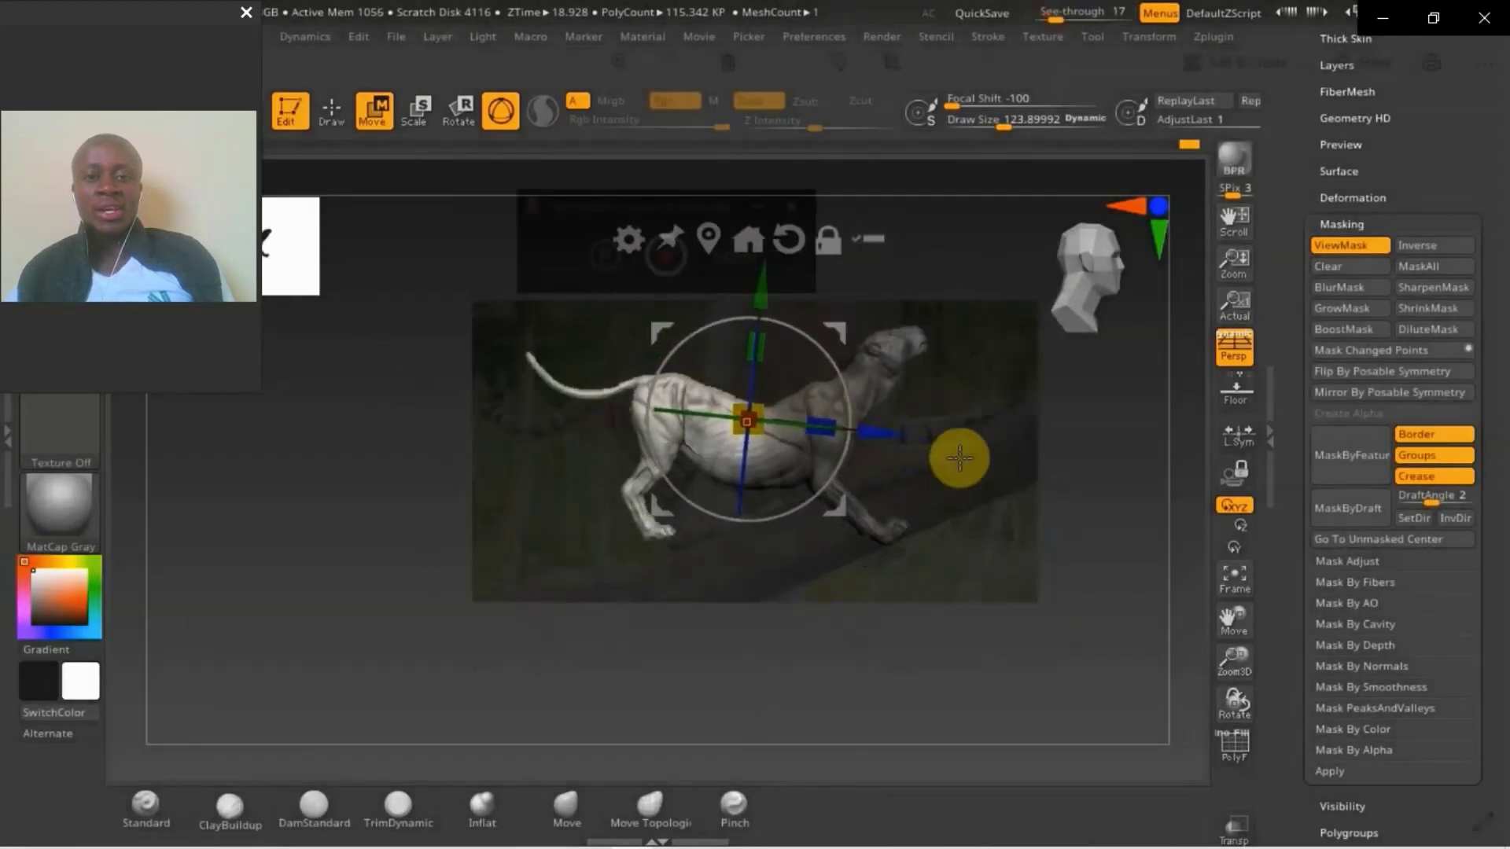
left_click_drag(951, 401, 956, 404, "alt")
left_click_drag(849, 388, 848, 388)
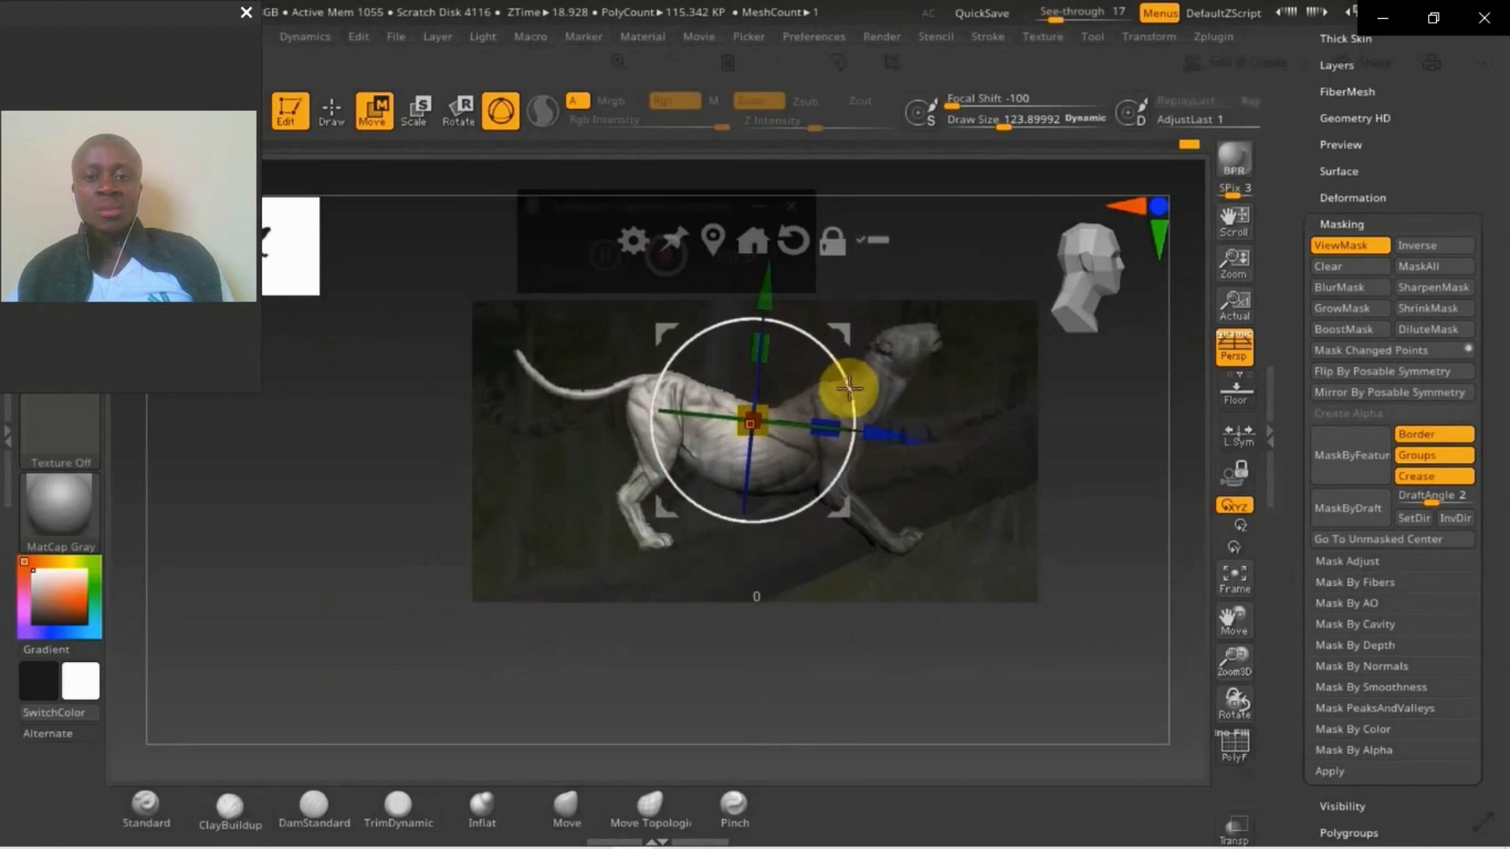
left_click_drag(1054, 14, 1037, 24)
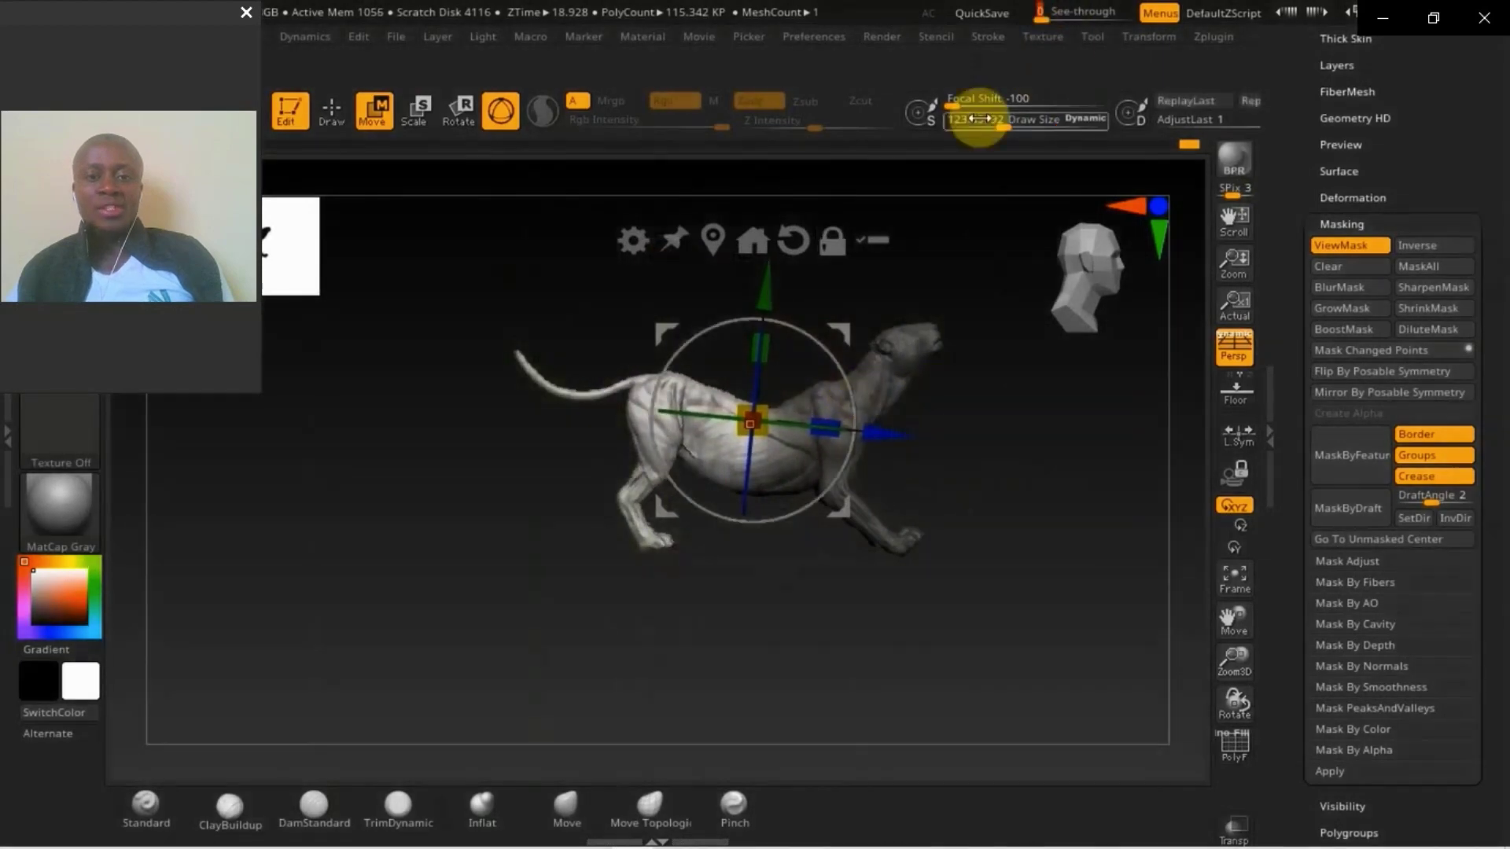
- Mask the whole tiger except the lower hind leg
key("q")
mouse_move(1033, 585)
left_mouse_down()
mouse_move(650, 417)
mouse_move(644, 590)
mouse_move(630, 462)
mouse_move(599, 462)
left_mouse_up()
key("s")
right_click_drag(621, 576, 667, 664, "ctrl")
left_click_drag(694, 643, 474, 409, "ctrl")
left_click(765, 553, "ctrl")
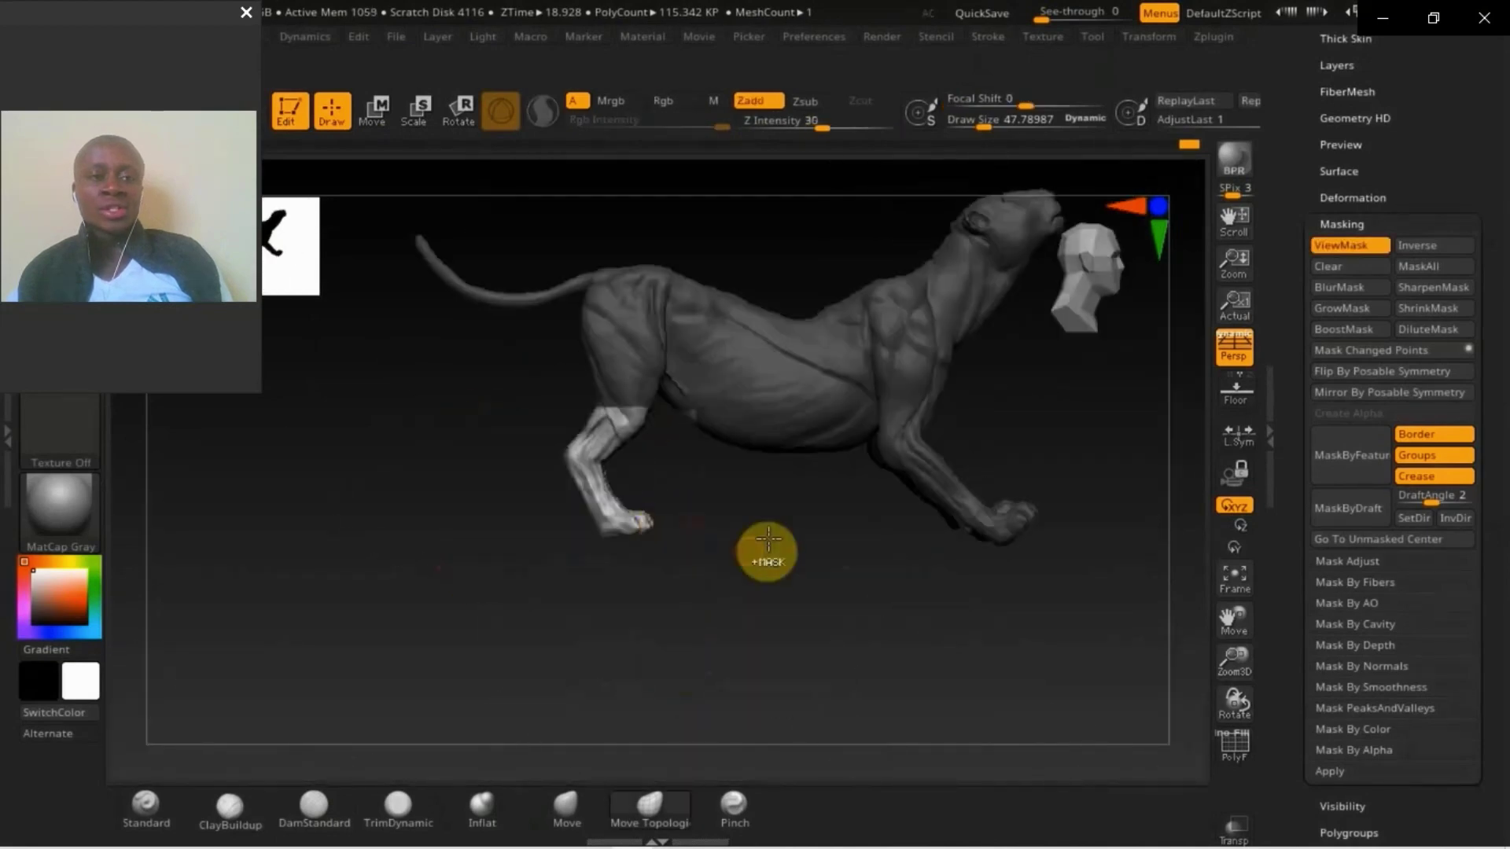
- Choose another masking brush and redraw the mask around the hind leg
left_click_drag(766, 553, 751, 525, "ctrl")
left_click(59, 182, "ctrl")
left_click(442, 296, "ctrl")
mouse_move(507, 613)
left_mouse_down("ctrl")
mouse_move(664, 449)
mouse_move(448, 346)
left_mouse_up("ctrl")
mouse_move(718, 711)
left_mouse_down()
mouse_move(768, 464)
mouse_move(640, 600)
mouse_move(664, 664)
left_mouse_up()
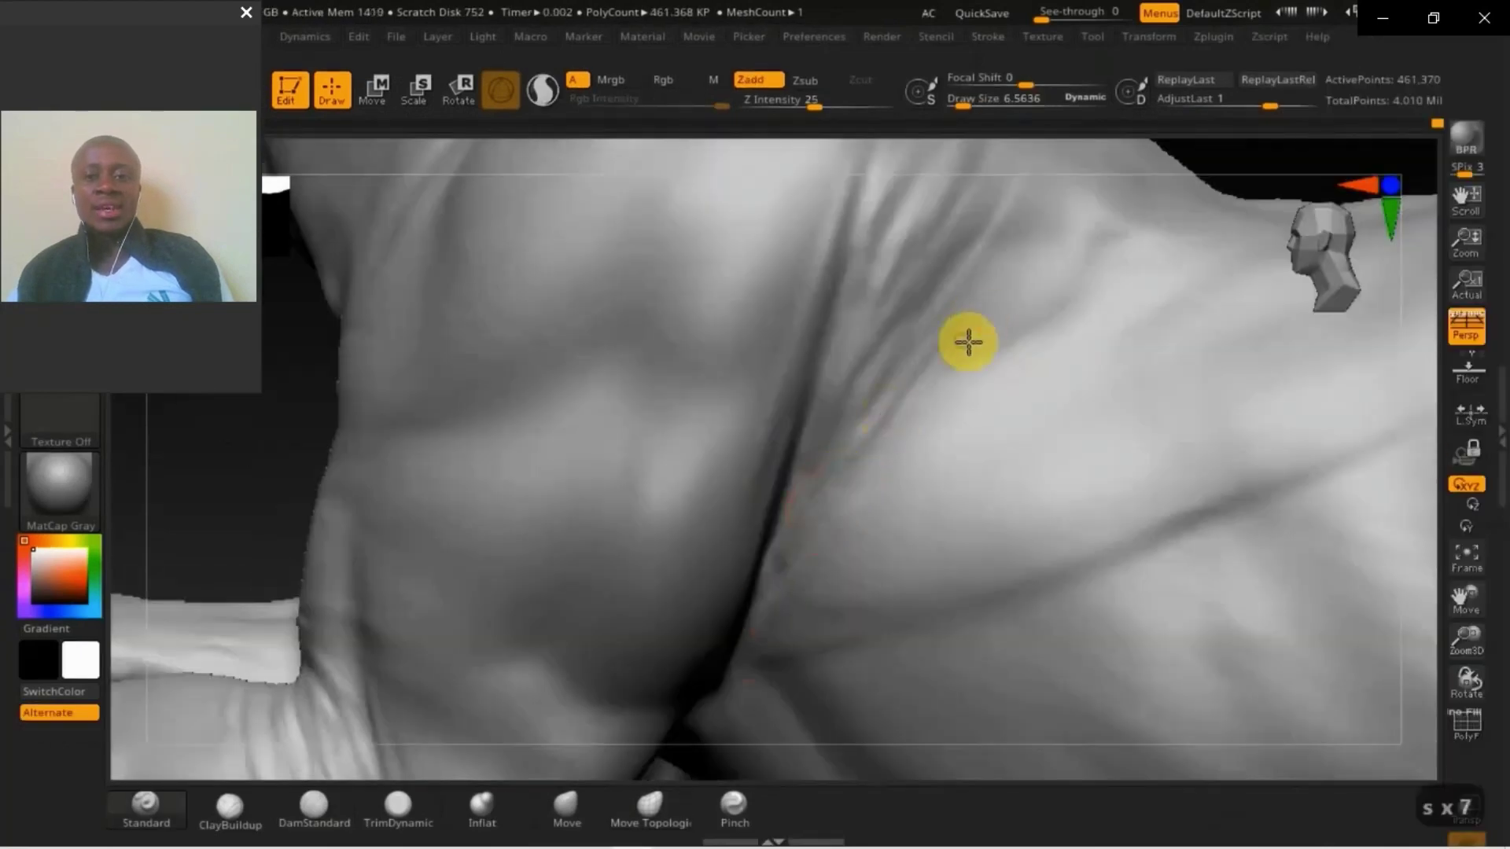
- Sculpt stretched skin folds behind the shoulder and toward the ribcage, using the Standard brush at a draw size of about 12
mouse_move(842, 428)
right_mouse_down()
mouse_move(863, 307)
mouse_move(867, 352)
right_mouse_up()
key("ctrl+z")
right_click_drag(782, 506, 769, 476)
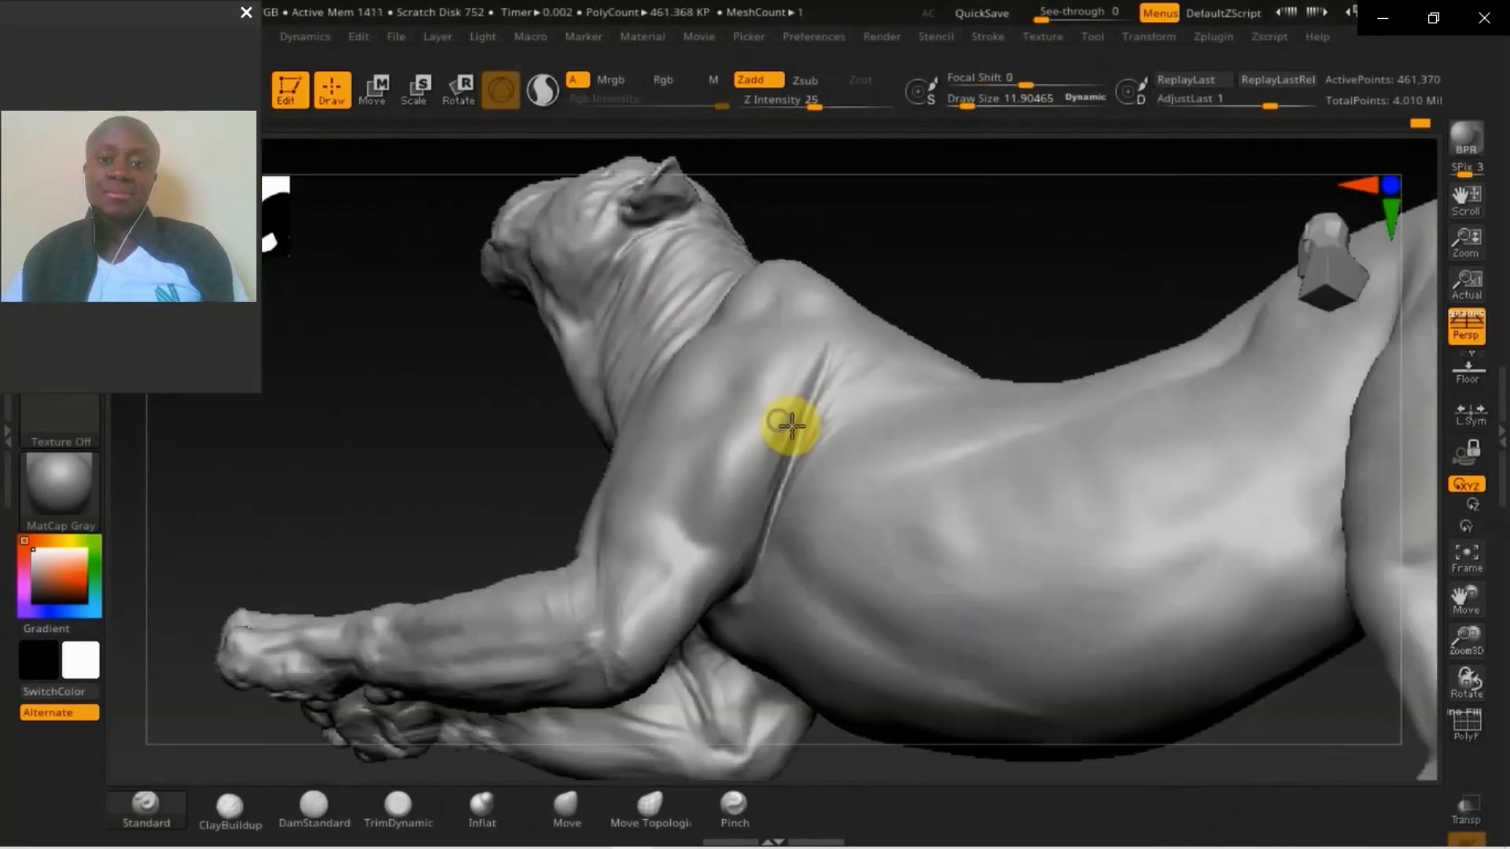
mouse_move(789, 425)
left_mouse_down()
mouse_move(826, 448)
mouse_move(787, 497)
left_mouse_up()
mouse_move(761, 603)
left_mouse_down()
mouse_move(781, 533)
mouse_move(735, 552)
left_mouse_up()
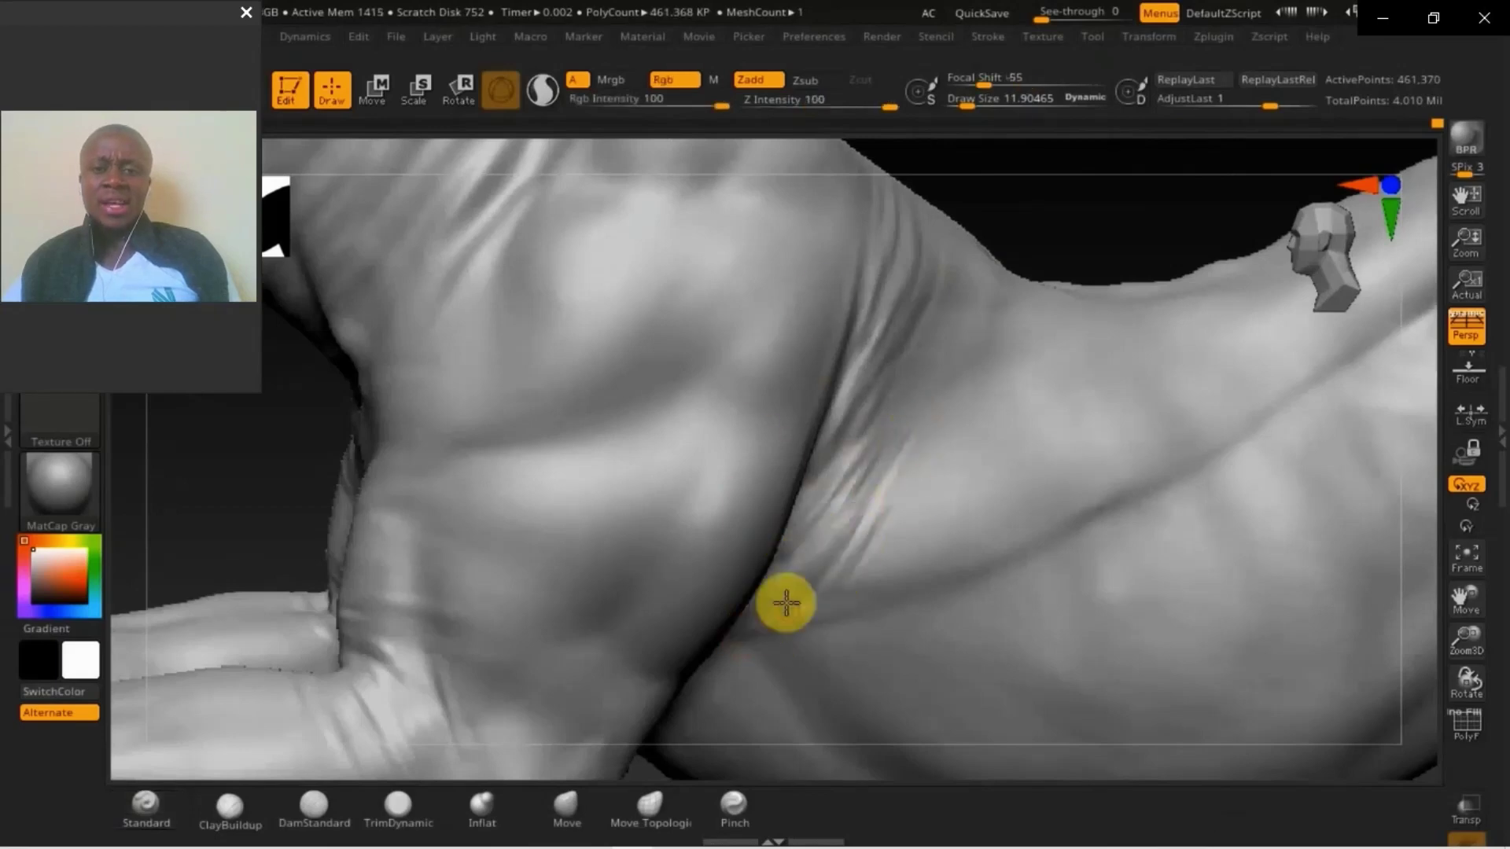
left_click_drag(897, 499, 930, 386)
left_click_drag(868, 485, 962, 372)
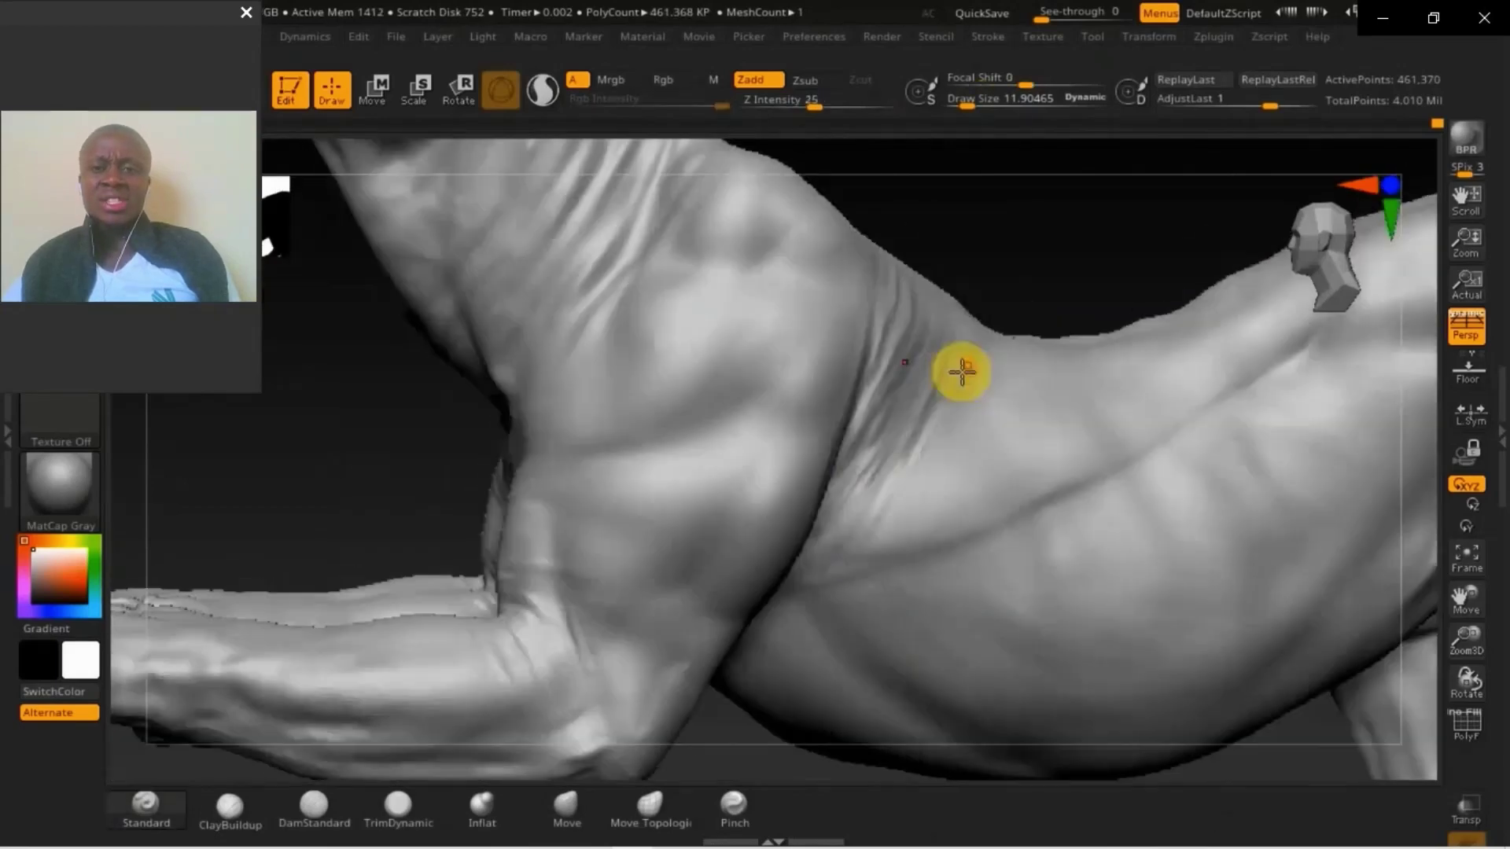
left_click_drag(851, 434, 712, 550)
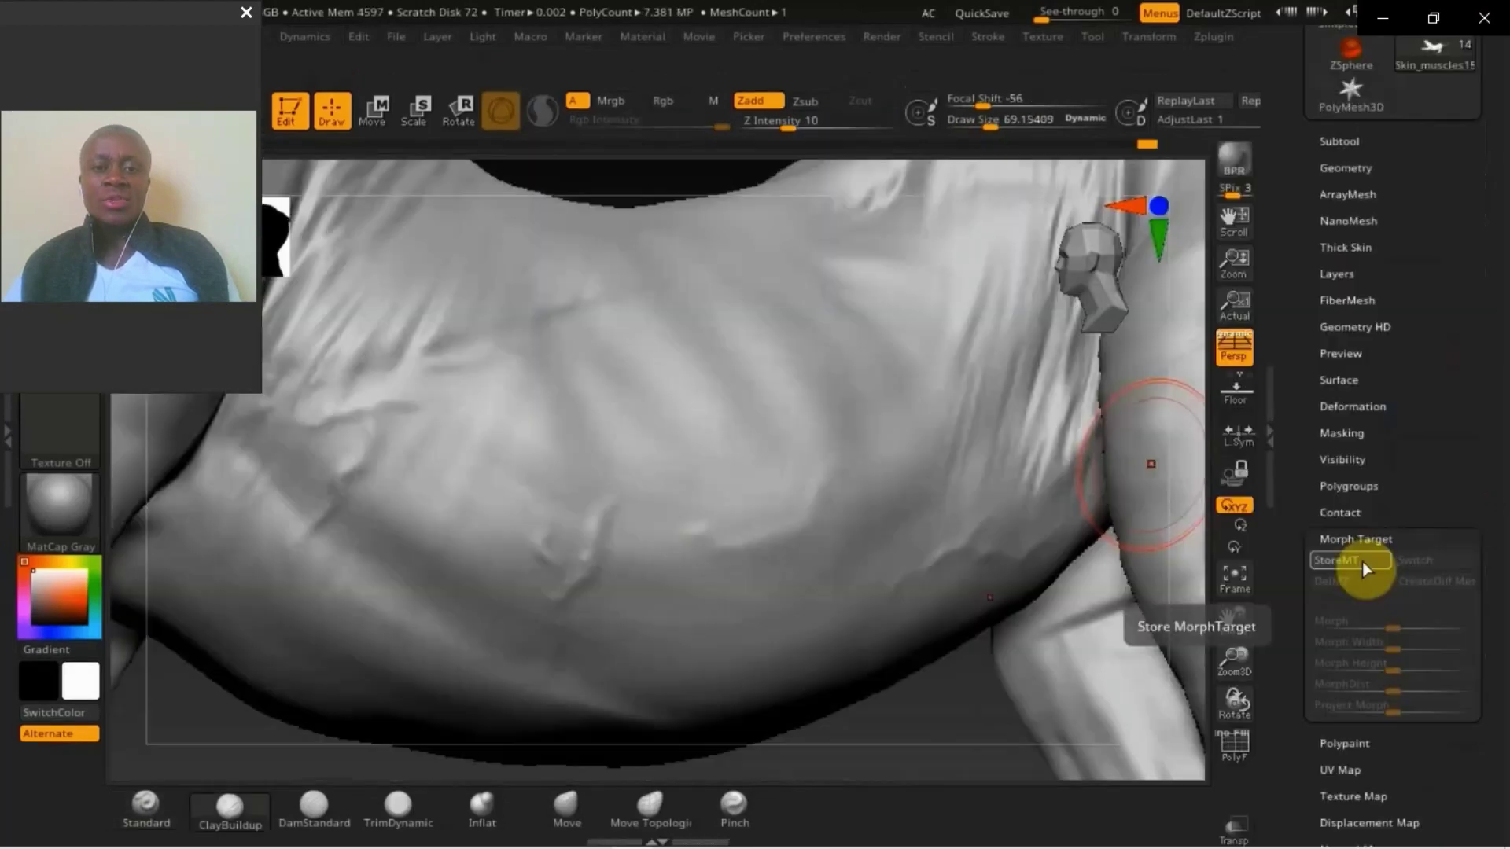
- Store a morph target for the skin mesh before detailing the belly
left_click(1349, 561)
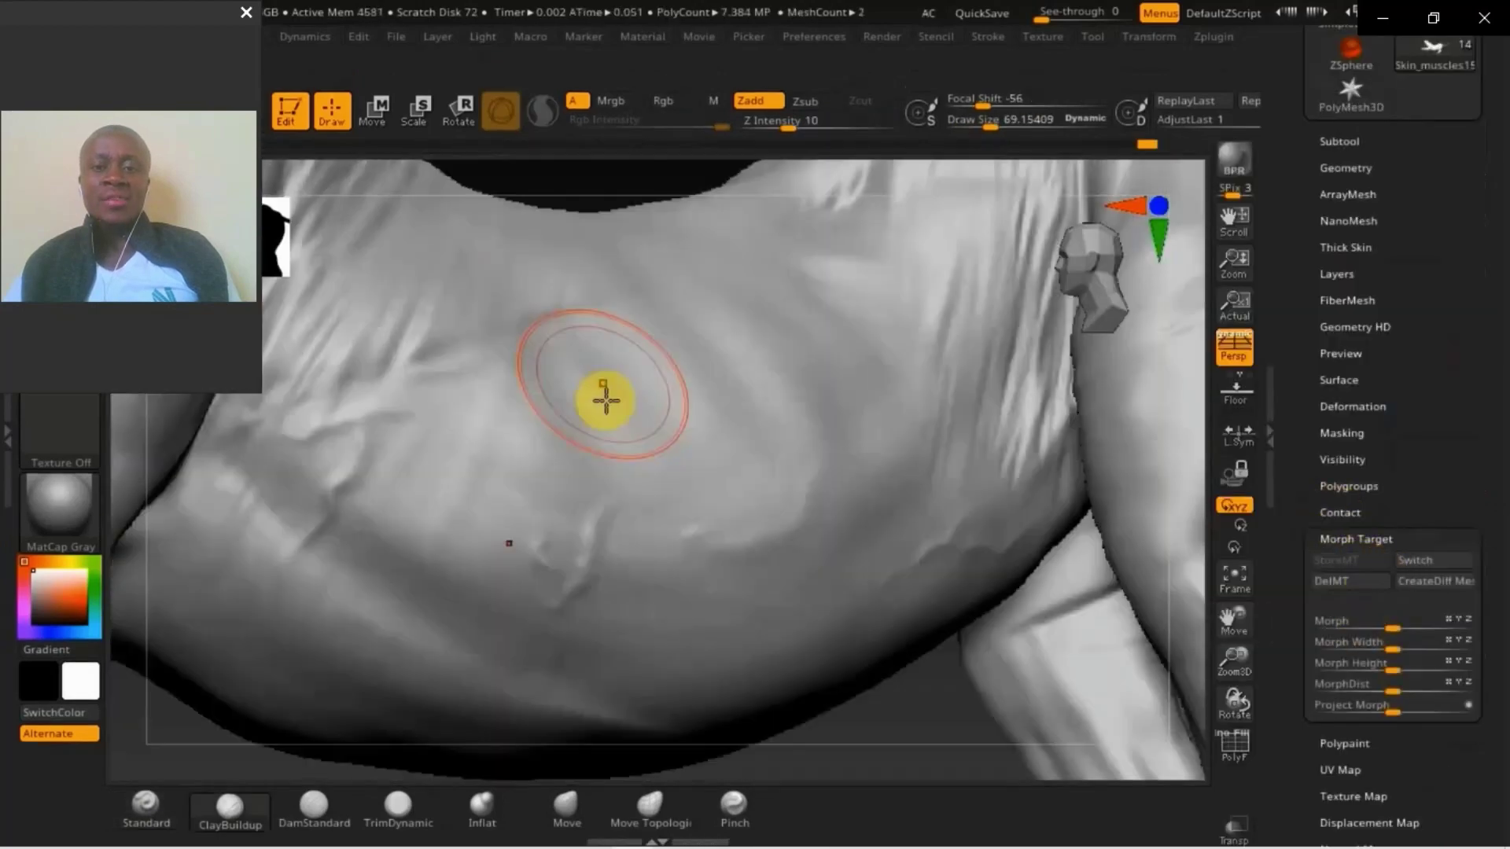
right_click_drag(605, 400, 606, 315, "ctrl")
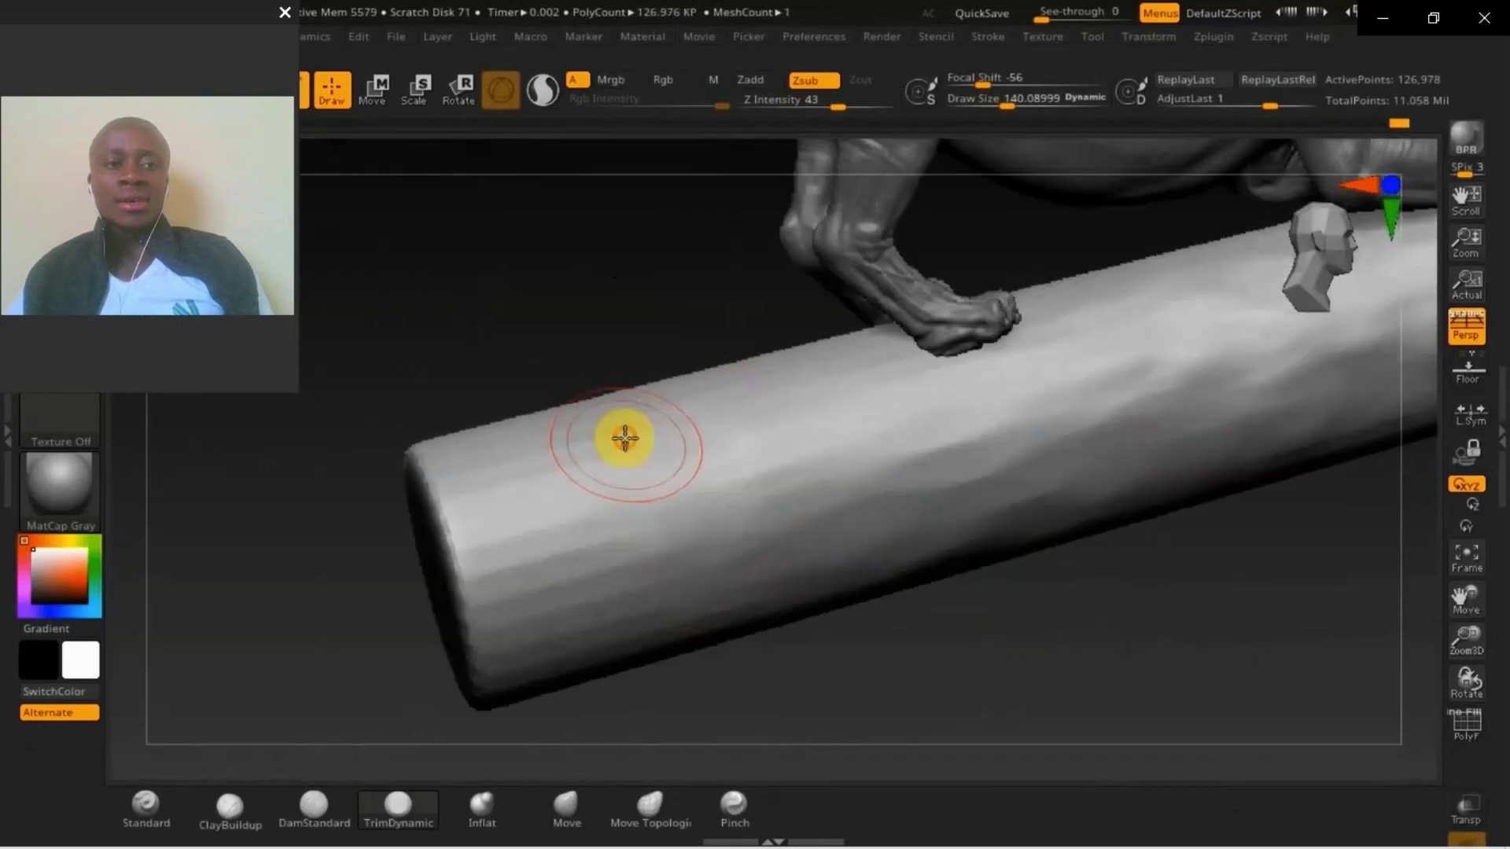
- Flatten and roughen the log's end and sides with the TrimDynamic brush at Z Intensity 43
mouse_move(623, 438)
left_mouse_down()
mouse_move(664, 391)
mouse_move(441, 425)
mouse_move(433, 543)
left_mouse_up()
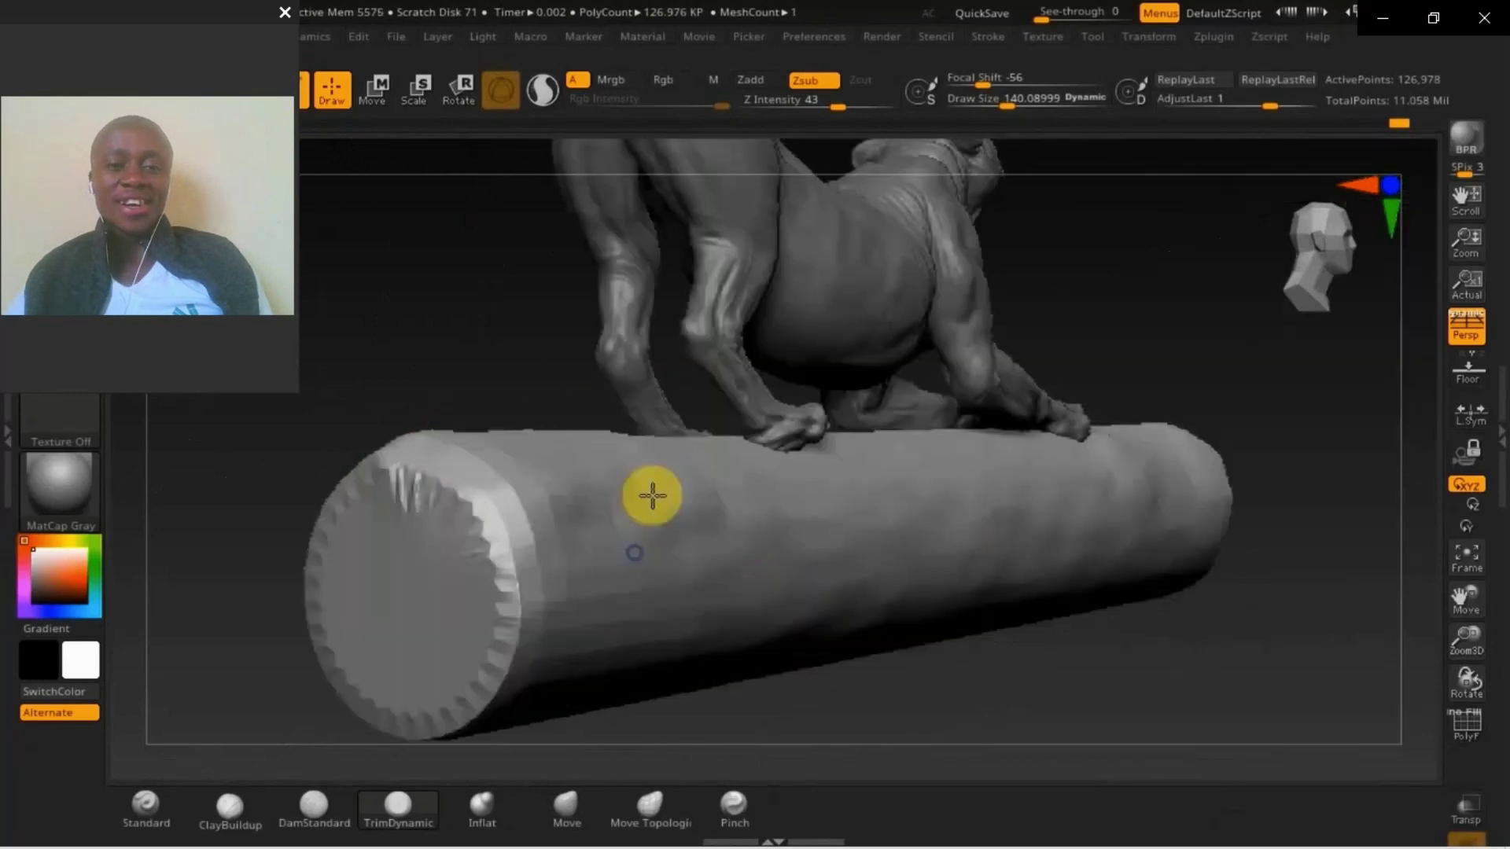
mouse_move(651, 493)
left_mouse_down()
mouse_move(464, 658)
mouse_move(455, 577)
mouse_move(430, 542)
left_mouse_up()
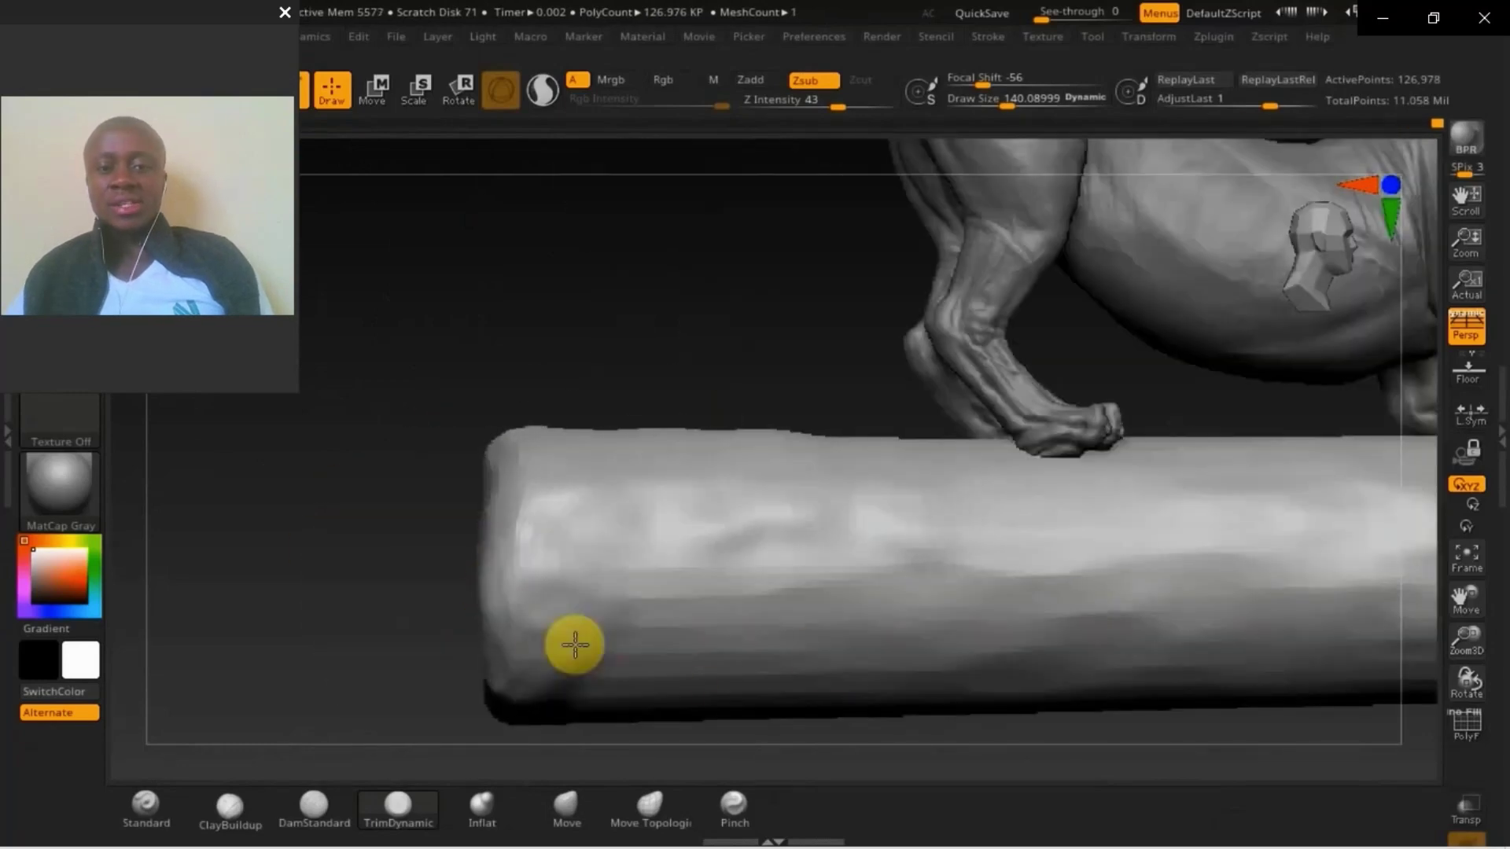
left_click_drag(574, 641, 863, 678)
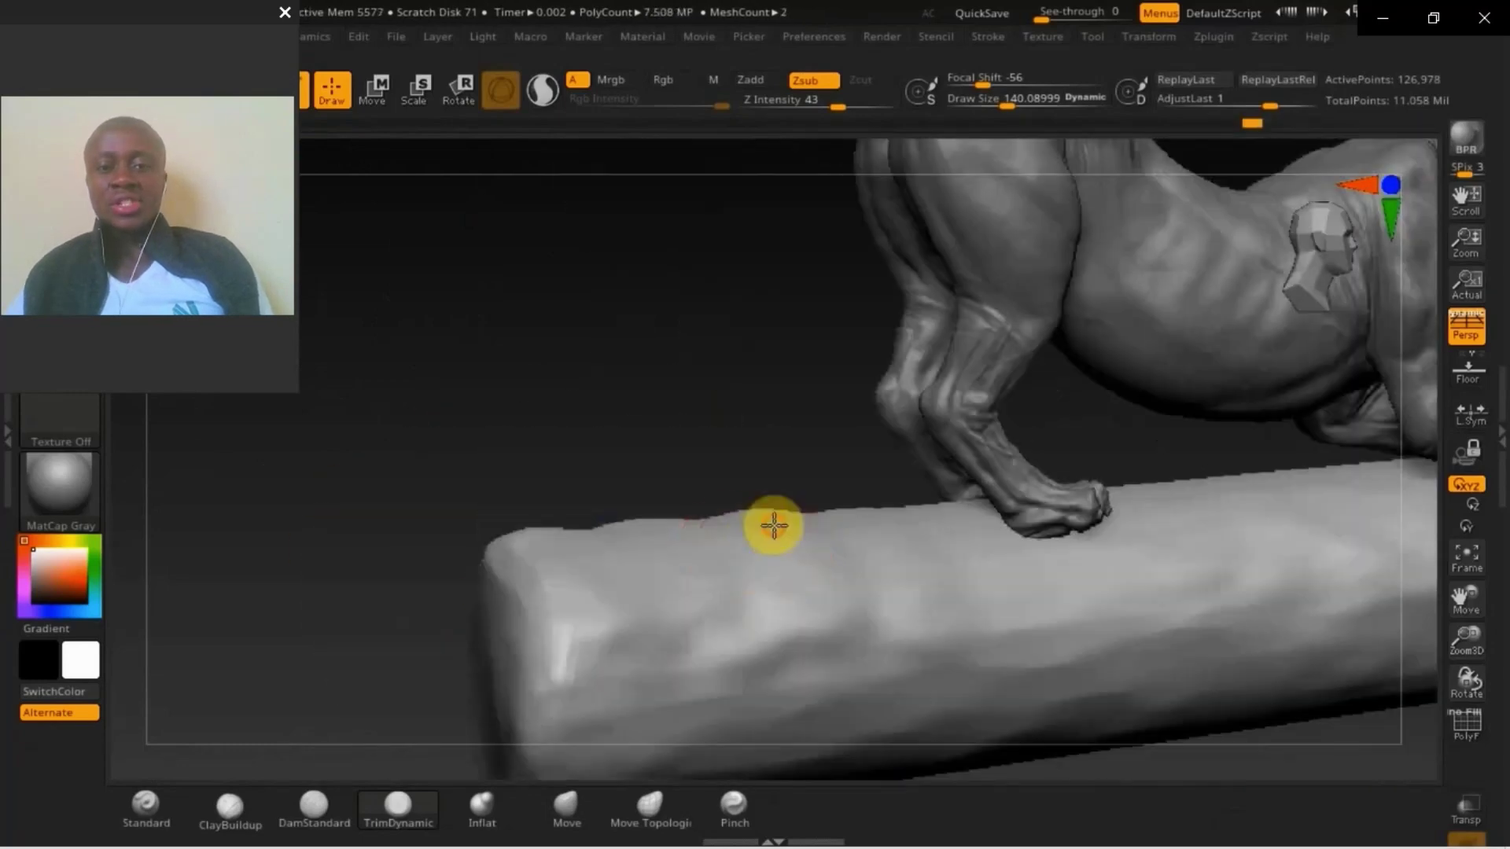
left_click_drag(772, 526, 697, 519)
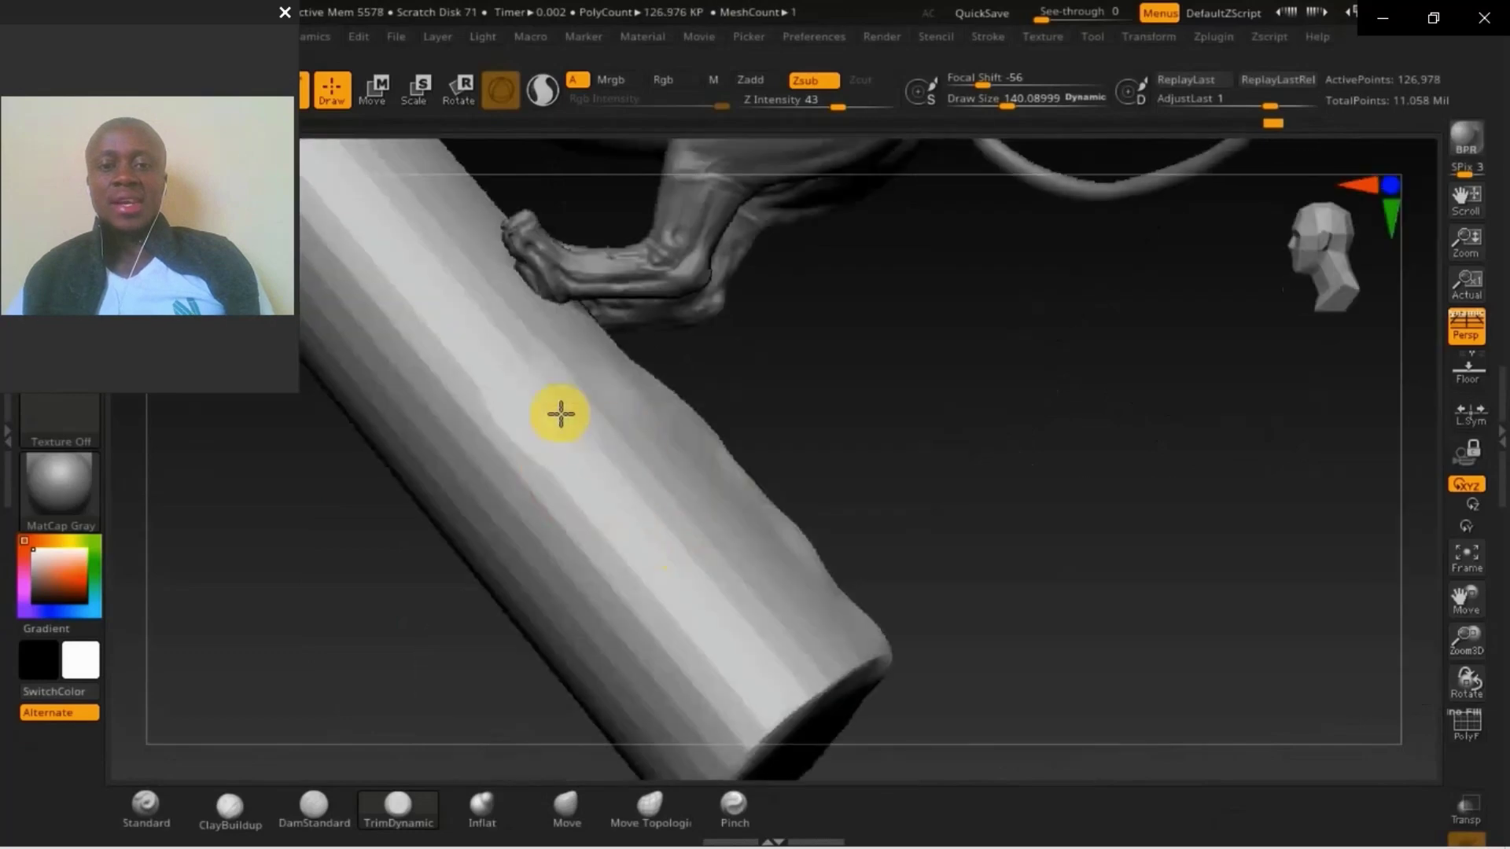
left_click_drag(559, 412, 895, 609)
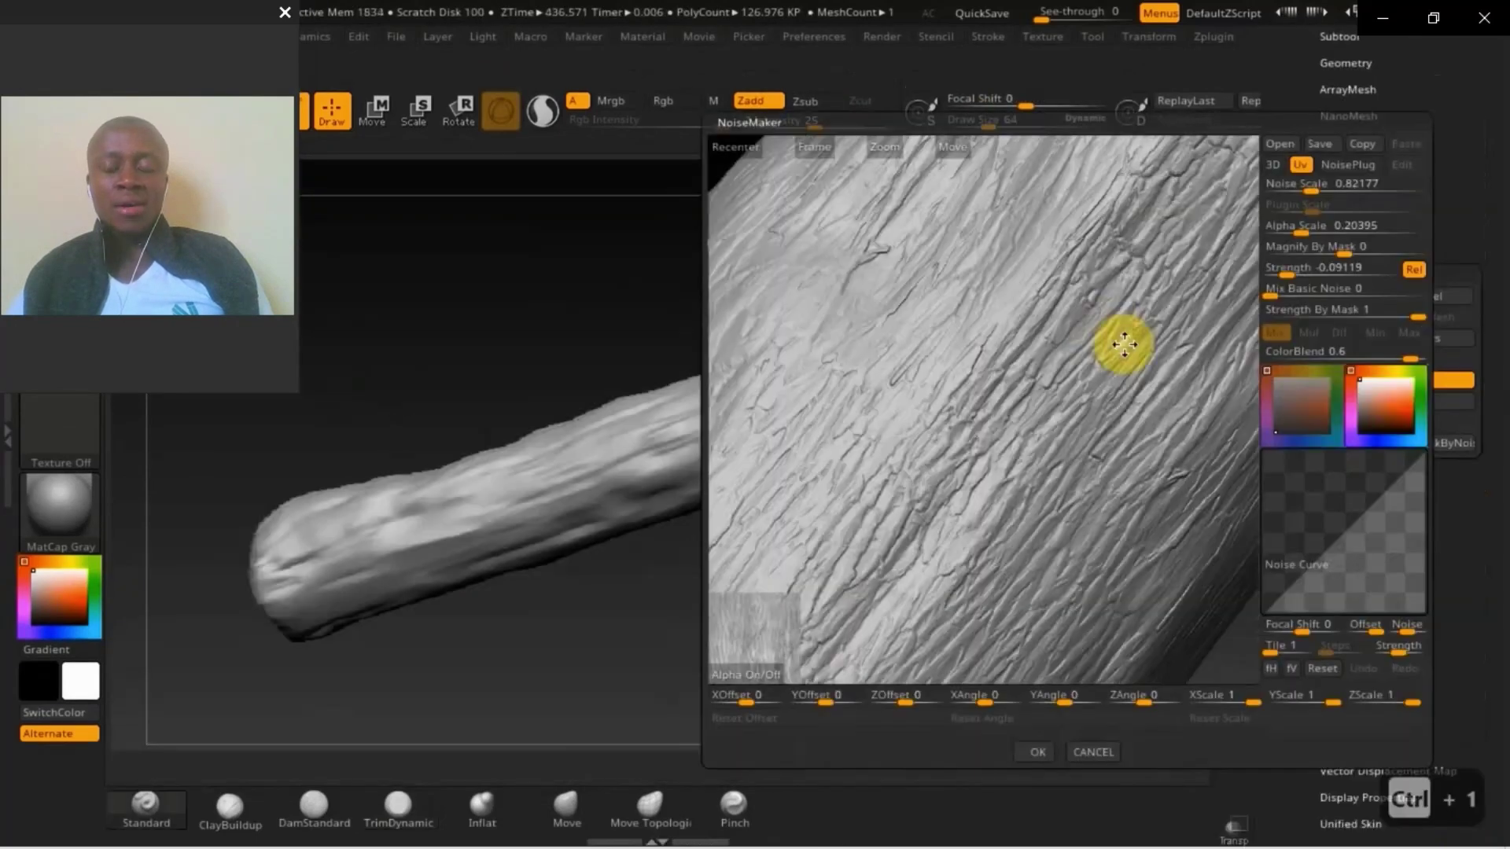
- Adjust the bark alpha's noise strength in NoiseMaker and accept the noise for the log surface
type("2")
left_click_drag(1009, 363, 1029, 289)
left_click_drag(1287, 270, 1282, 270)
left_click(1032, 753)
right_click_drag(563, 465, 635, 325, "ctrl")
- Raise the eye mesh to subdivision level 4 for detailing
left_click(1266, 385)
left_click(1496, 385)
left_click(1392, 274)
left_click_drag(1438, 369, 1434, 60)
left_click(1426, 129)
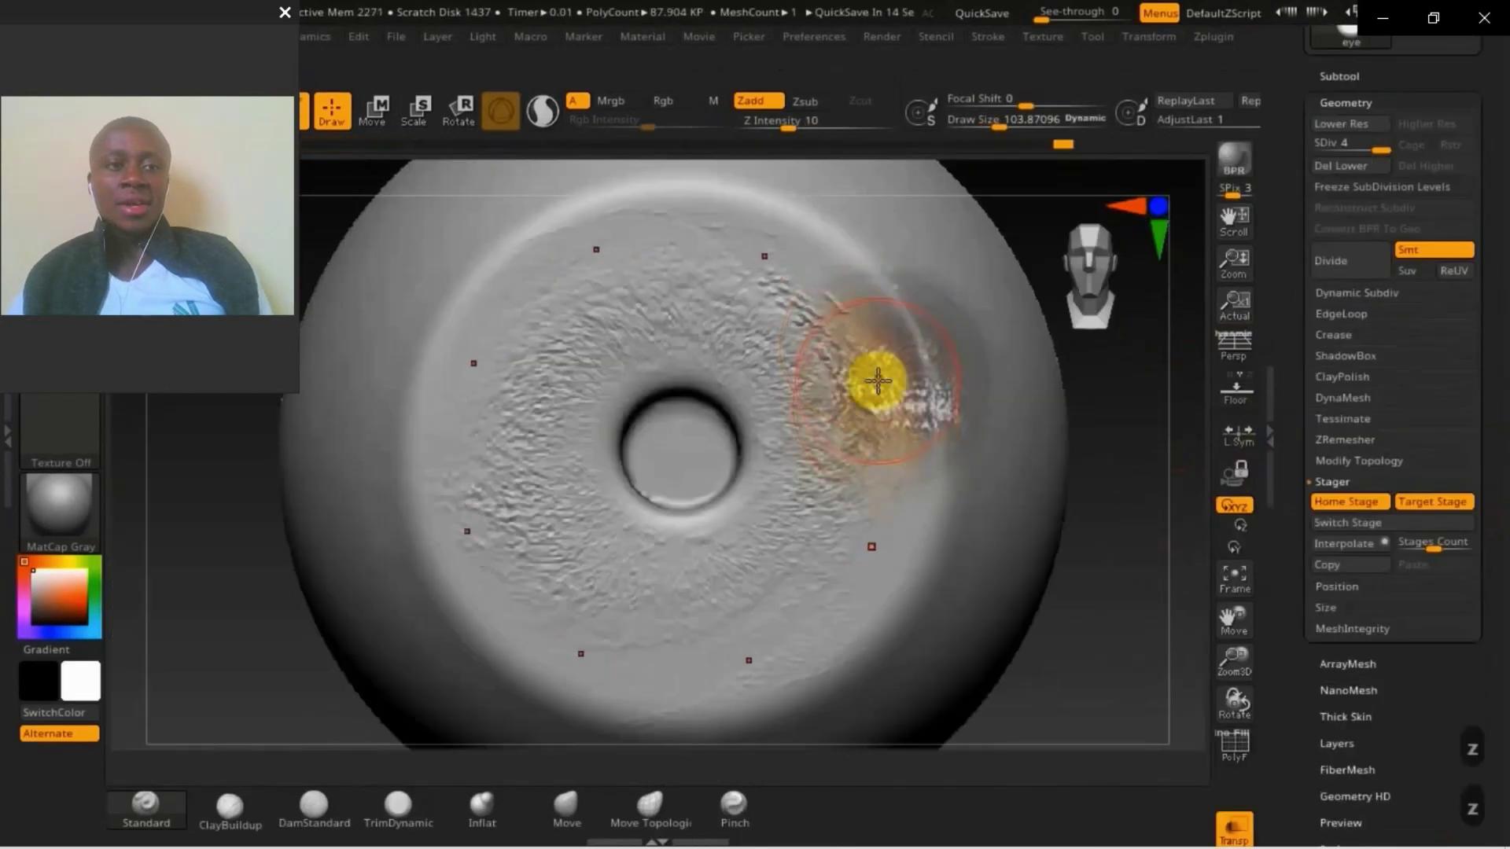
- Texture the iris with radially symmetric Standard brush strokes at Z Intensity 10, undoing the stray stroke
mouse_move(836, 575)
left_mouse_down()
mouse_move(904, 445)
mouse_move(944, 512)
mouse_move(883, 351)
mouse_move(892, 372)
left_mouse_up()
mouse_move(954, 556)
left_mouse_down()
mouse_move(940, 532)
mouse_move(988, 499)
mouse_move(856, 537)
left_mouse_up()
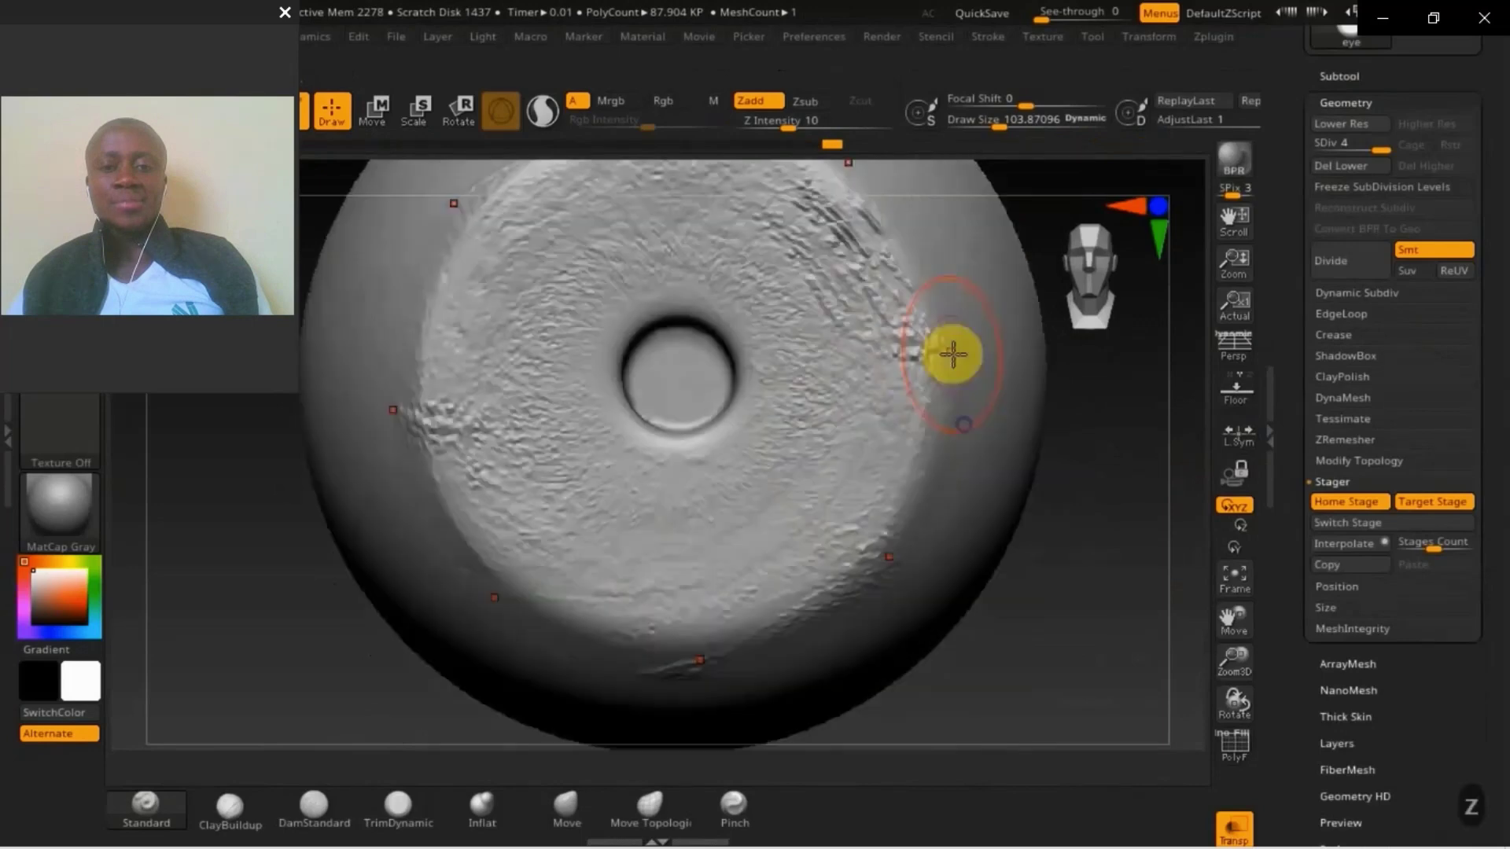
key("ctrl+z")
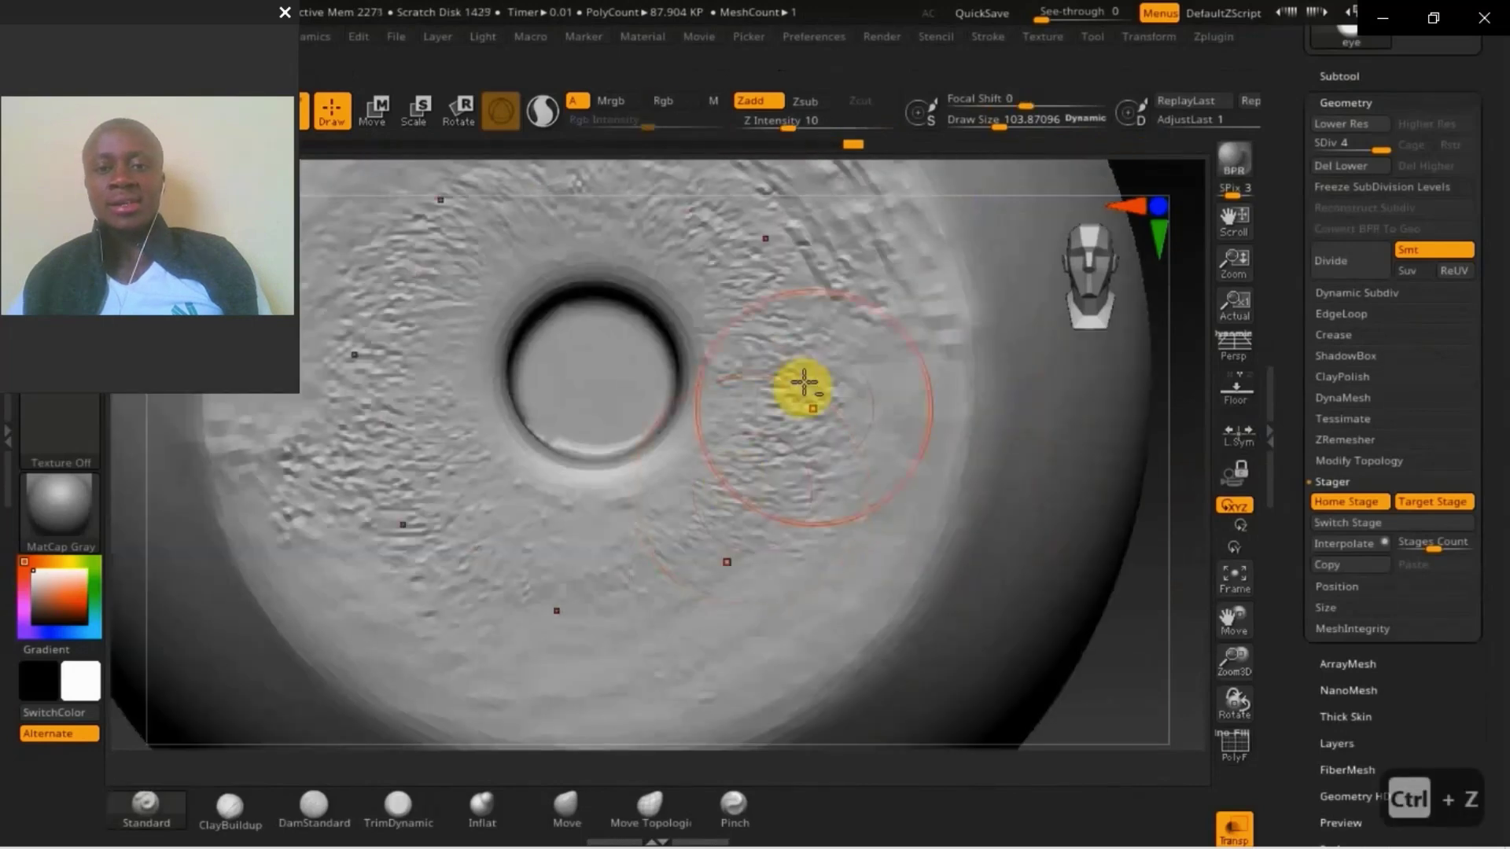
- Carve grooves radiating outward from the pupil with the DamStandard brush at a draw size of about 12
right_click(696, 500)
left_click(762, 448)
left_click_drag(635, 454, 684, 455)
key("ctrl+z")
key("s")
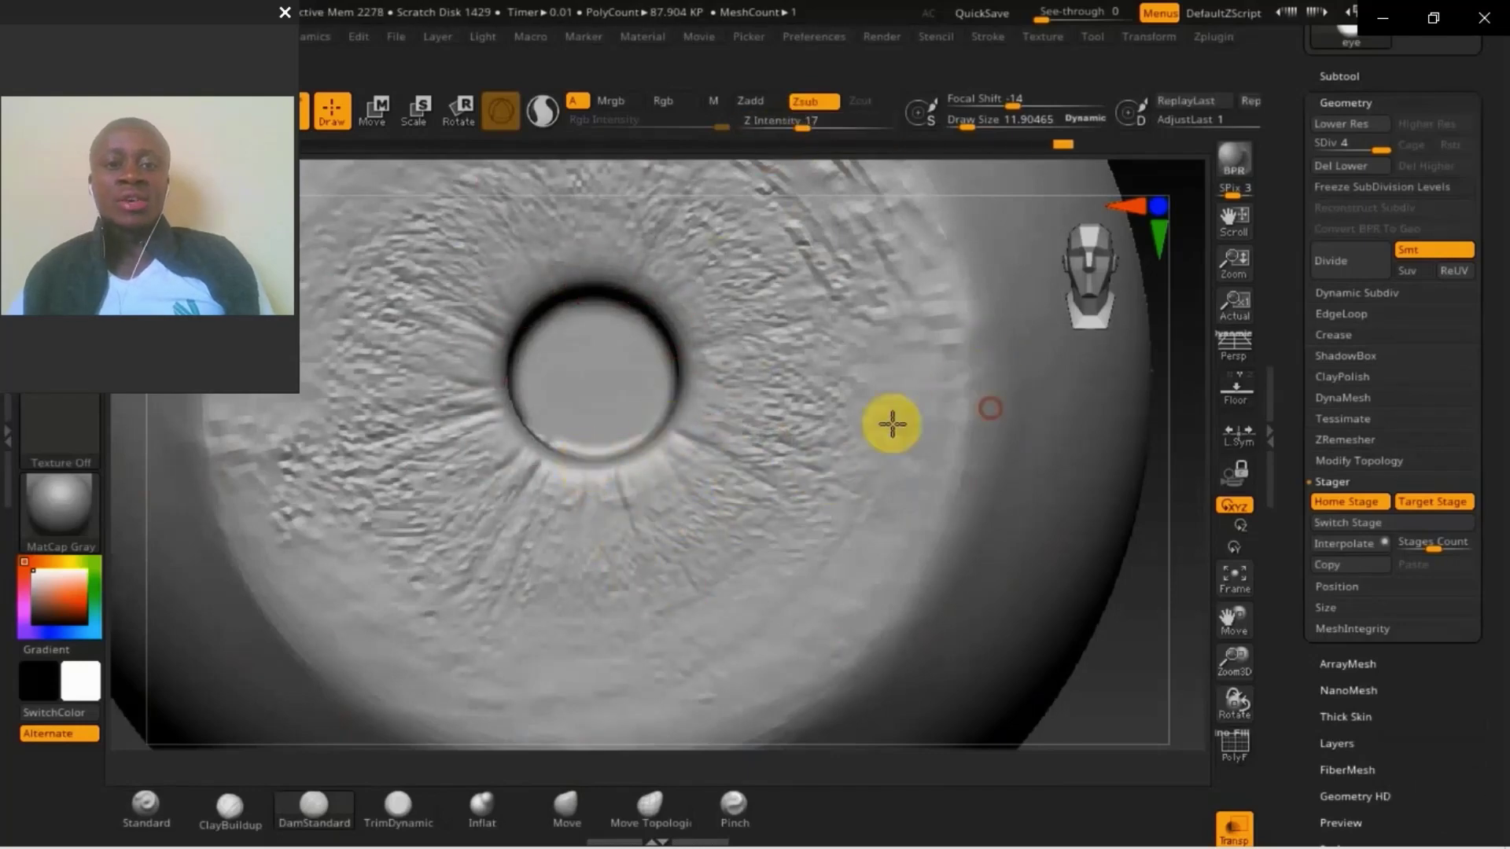
- Set the DamStandard Z Intensity to 22 and carve deeper radial lines around the pupil and outer iris
left_click_drag(796, 124, 810, 124)
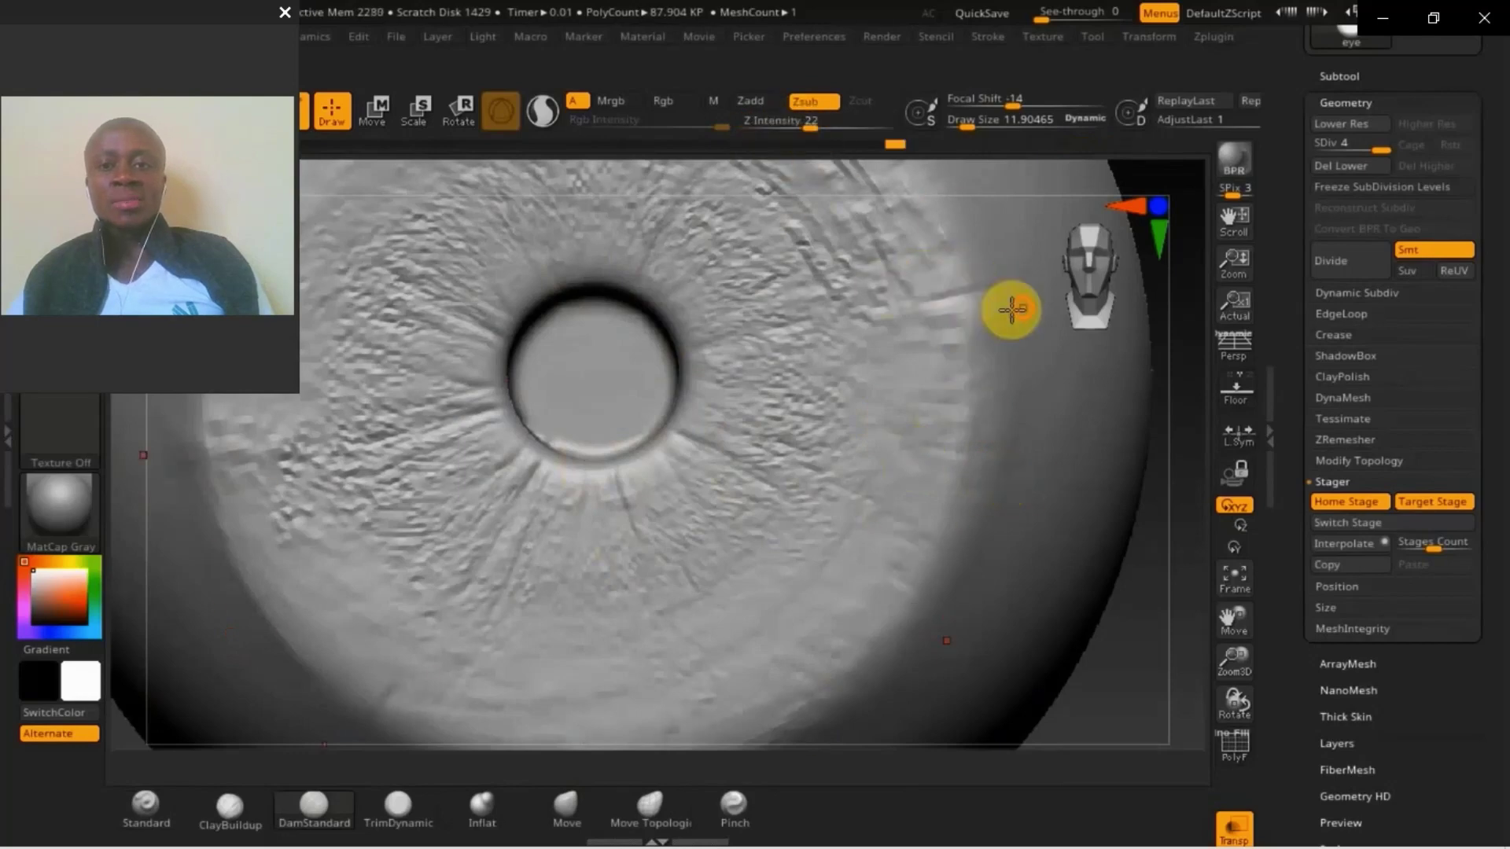
right_click_drag(682, 521, 669, 395, "alt")
left_click_drag(587, 544, 618, 424)
right_click_drag(680, 247, 730, 346, "alt")
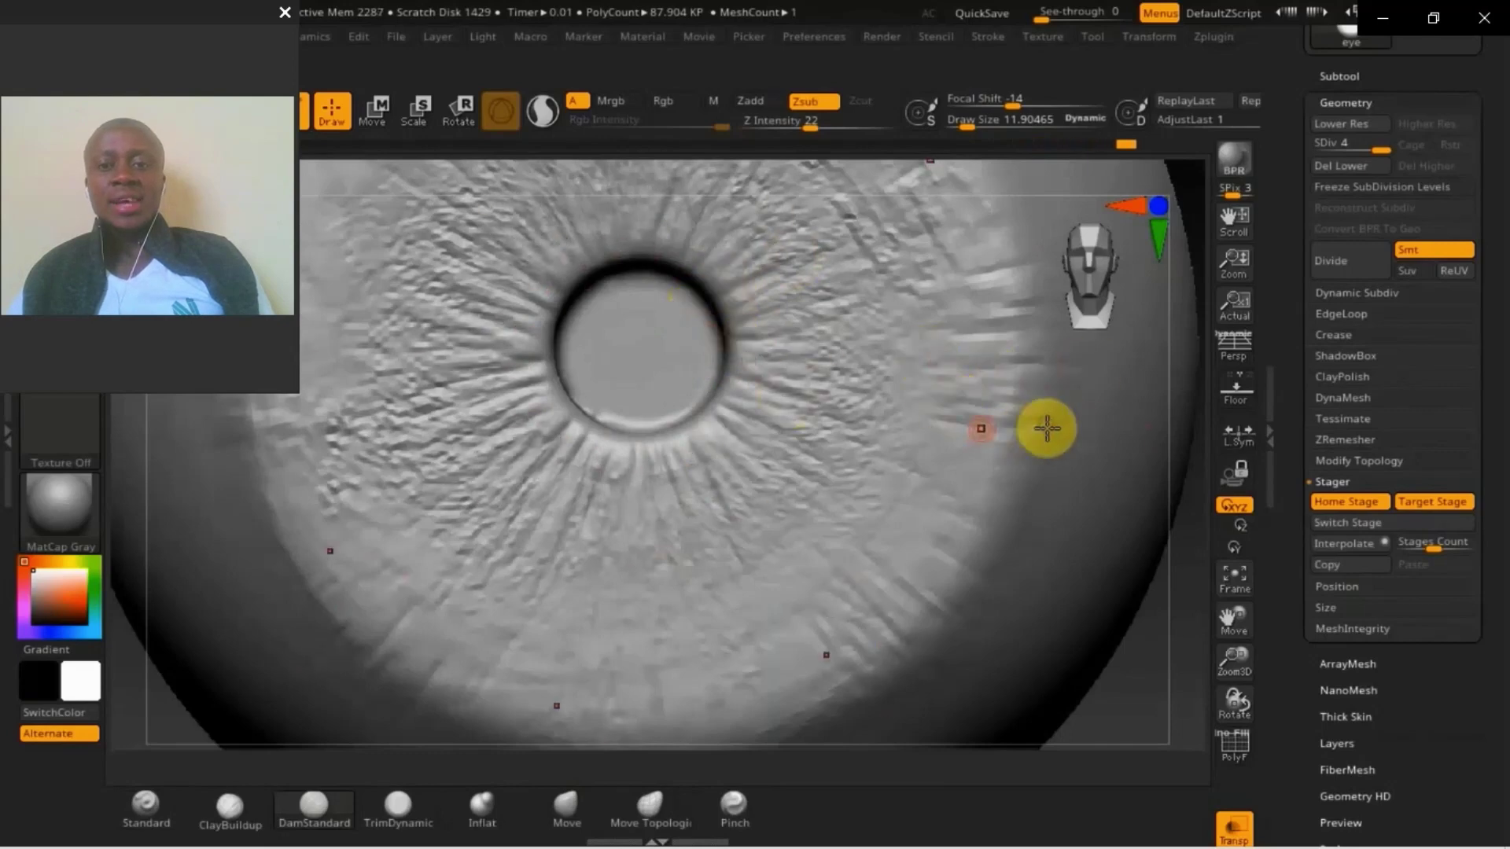
- Switch the eye to its other stage and select the eye in the subtool list
right_click_drag(837, 472, 753, 421)
right_click_drag(950, 479, 856, 401, "ctrl")
right_click_drag(857, 401, 767, 442, "ctrl")
right_click_drag(999, 610, 993, 550, "ctrl")
left_click(1384, 522)
left_click(1340, 75)
left_click(1387, 167)
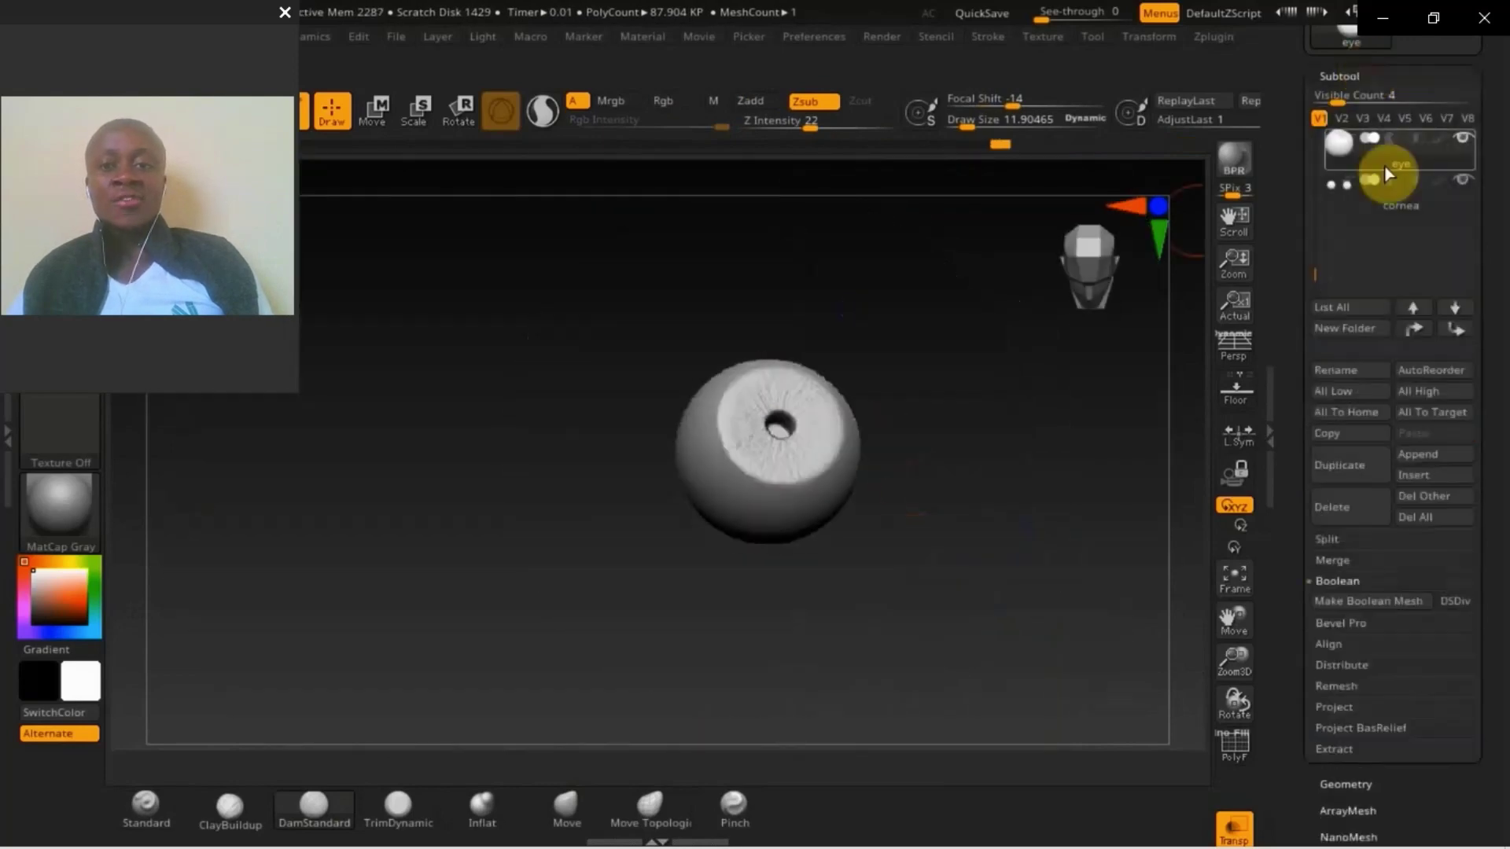
- Turn off transparency and toggle the cornea subtool's visibility to inspect the eyes
key("ctrl+x")
left_click(1243, 830)
left_click(1462, 264)
right_click_drag(910, 368, 857, 429)
mouse_move(858, 429)
right_mouse_down("ctrl")
mouse_move(890, 495)
mouse_move(883, 428)
mouse_move(842, 465)
mouse_move(833, 418)
mouse_move(752, 339)
mouse_move(771, 291)
right_mouse_up("ctrl")
right_click_drag(1140, 330, 758, 357)
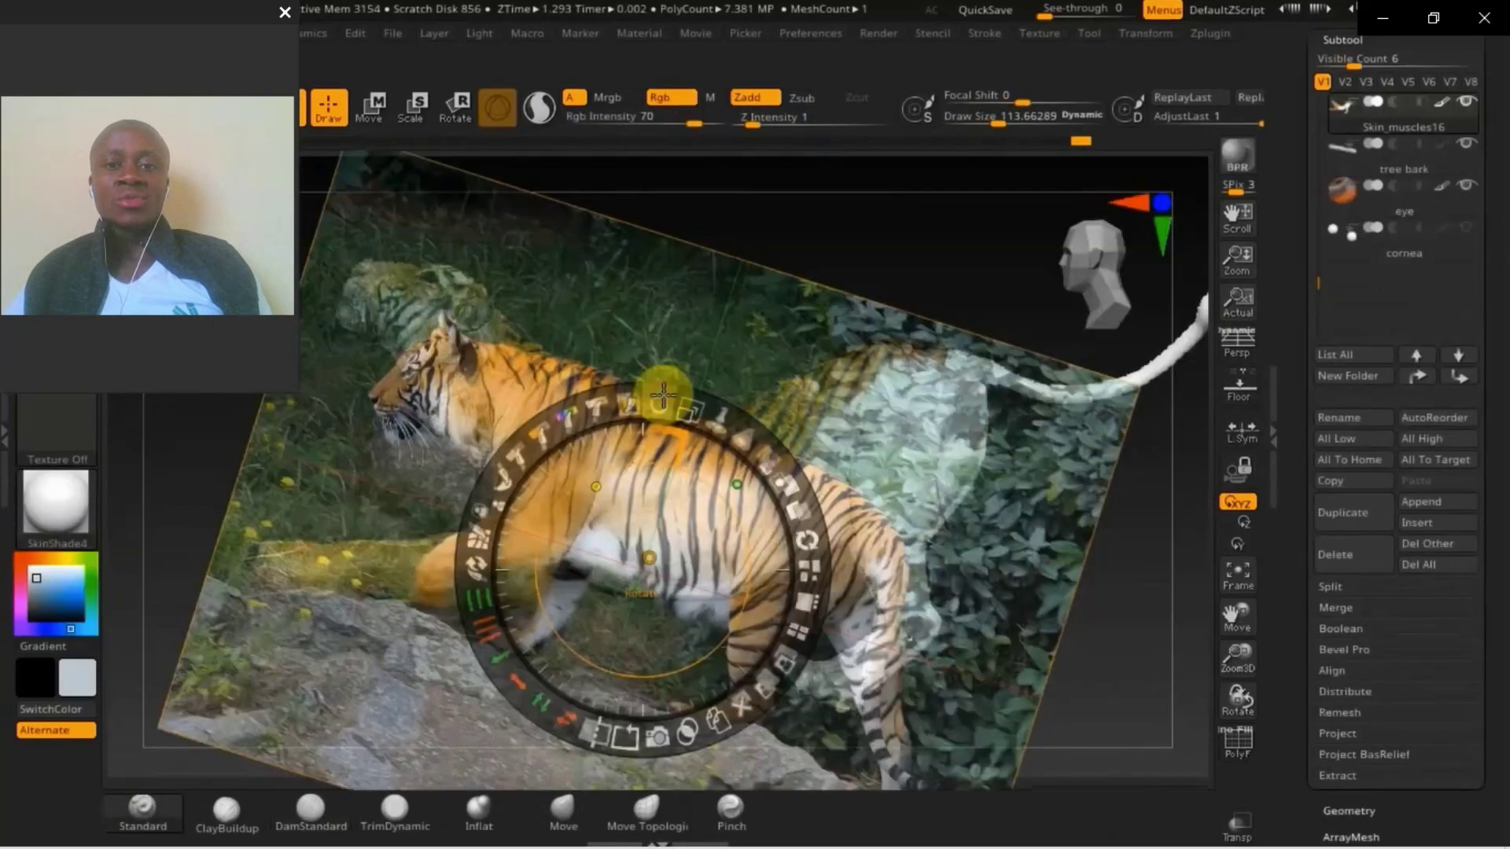
- Align the tiger photo in Spotlight with the body and paint its stripes onto the front flank
left_click_drag(663, 396, 719, 411)
left_click_drag(679, 516, 630, 526)
key("z")
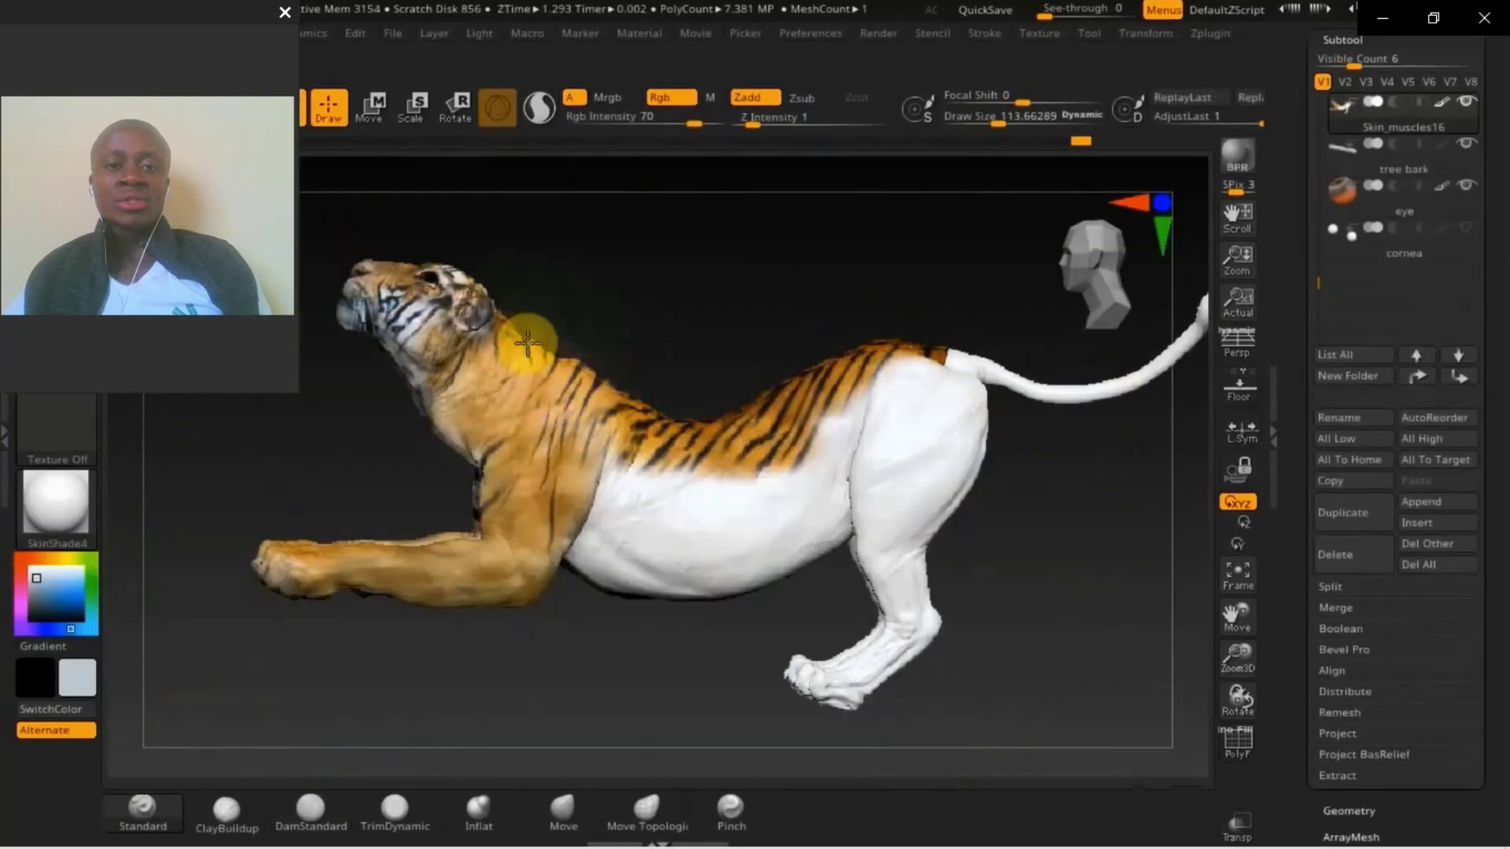
key("z")
mouse_move(611, 406)
left_mouse_down()
mouse_move(674, 417)
mouse_move(629, 406)
left_mouse_up()
left_click_drag(641, 516, 671, 516)
key("shift+z")
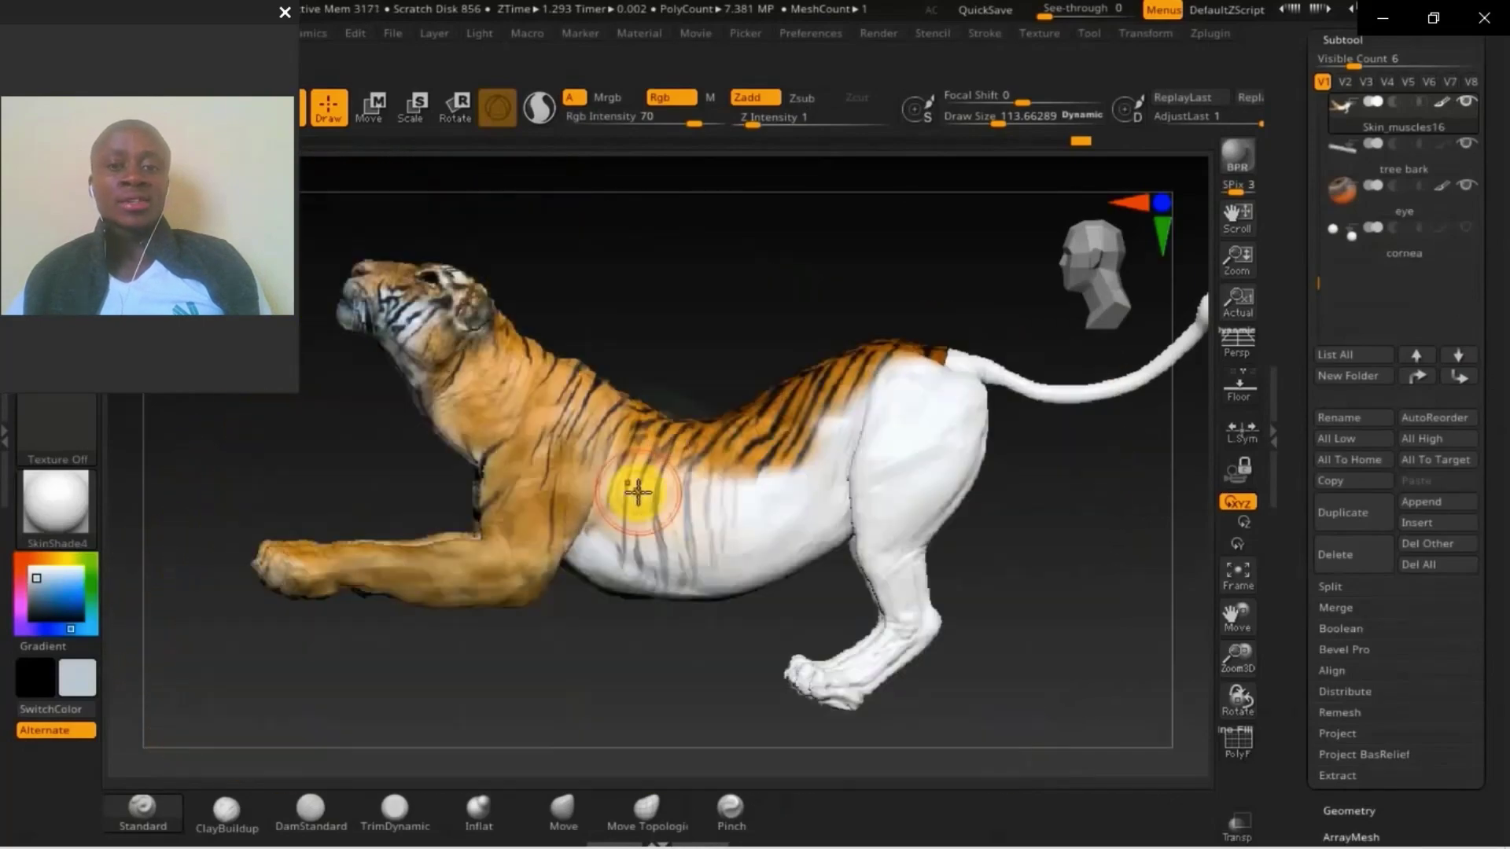
- Realign the tiger photo in Spotlight with the torso and paint its stripes onto the belly and rear flank
key("shift+z")
left_click_drag(629, 527, 825, 574)
key("shift+z")
key("shift+z")
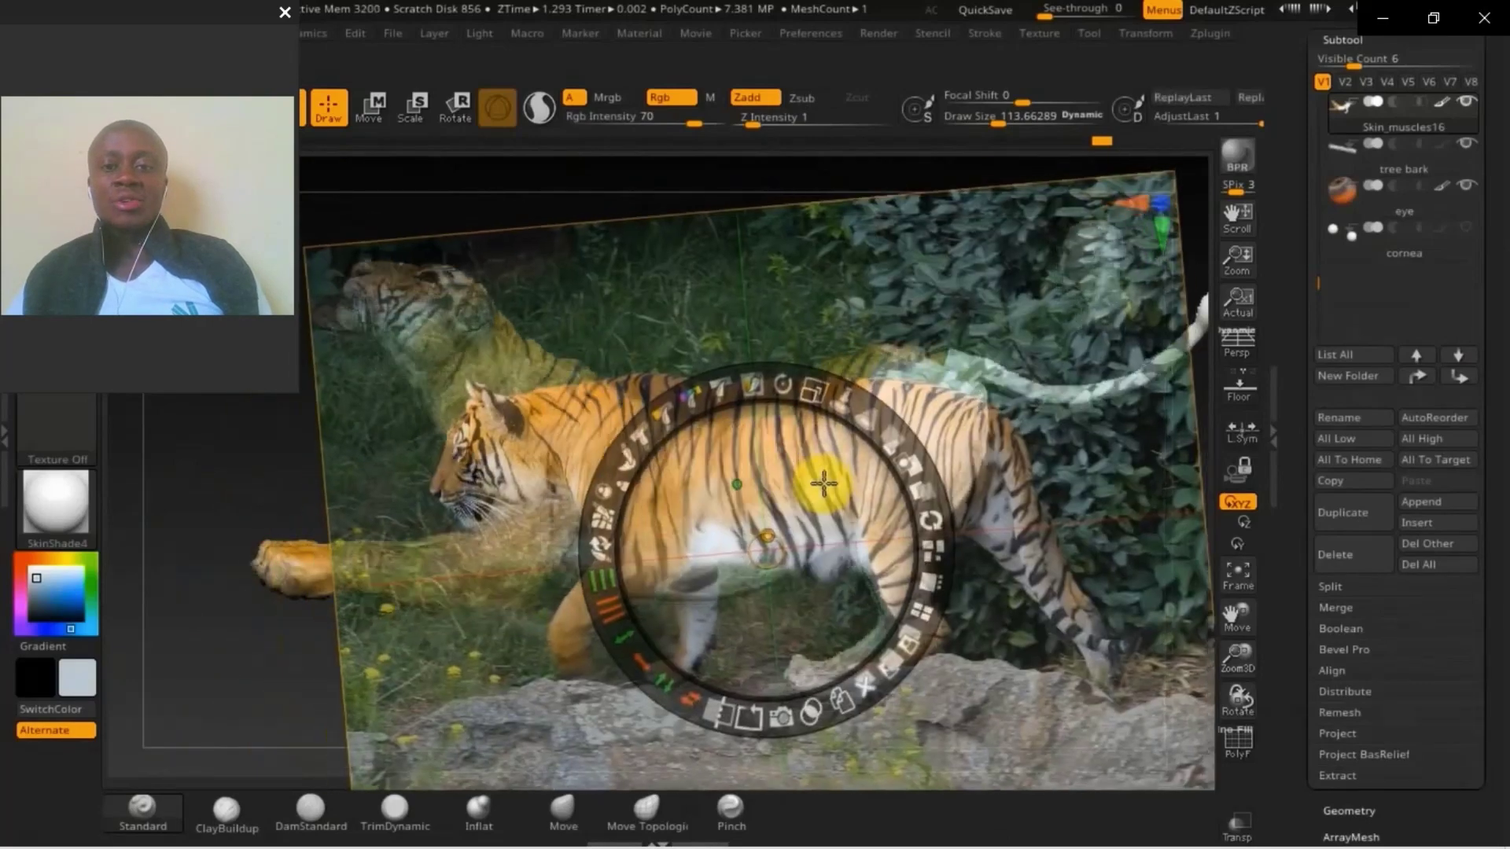
key("shift+z")
key("z")
left_click_drag(806, 404, 725, 369)
key("z")
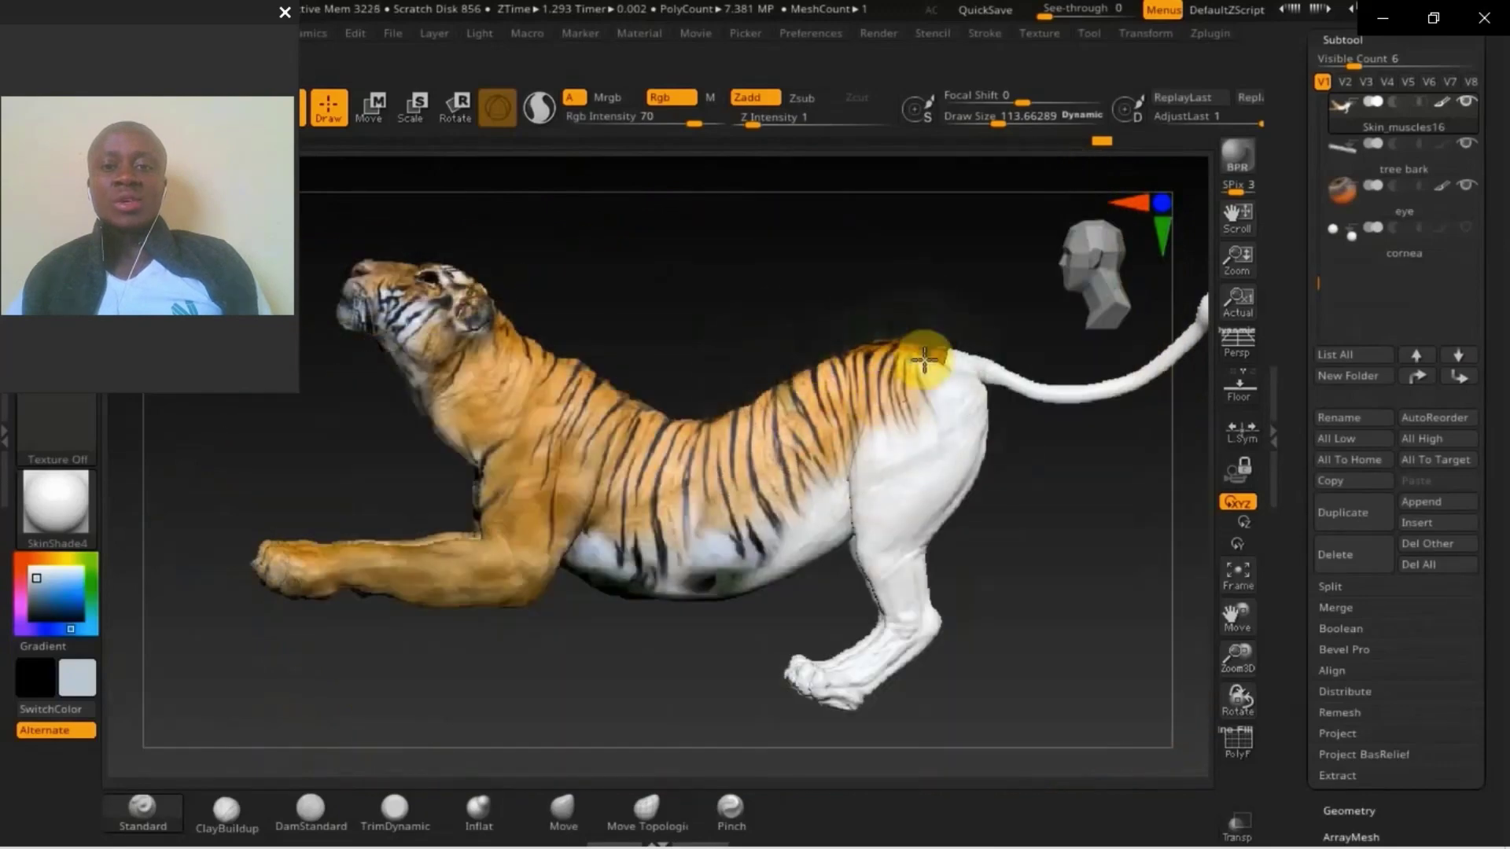
- Align the tiger photo in Spotlight with the hindquarters and paint its stripes onto the hip and thigh
key("shift+z")
key("shift+z")
key("shift+z")
key("shift+z")
key("shift+z")
left_click_drag(787, 381, 879, 434)
left_click_drag(859, 548, 870, 483)
key("shift+z")
key("shift+z")
key("shift+z")
- Reposition the tiger photo in Spotlight and paint its fur pattern onto the remaining parts of the hindquarters
left_click_drag(754, 586, 787, 551)
key("z")
key("z")
left_click_drag(853, 479, 898, 523)
key("shift+z")
mouse_move(1019, 421)
left_mouse_down()
mouse_move(899, 481)
mouse_move(877, 524)
left_mouse_up()
key("z")
left_click_drag(810, 329, 723, 302)
left_click(770, 305)
left_click_drag(1032, 302, 1047, 385)
mouse_move(1040, 219)
left_mouse_down()
mouse_move(1113, 222)
mouse_move(1051, 168)
mouse_move(1046, 207)
left_mouse_up()
left_click_drag(1084, 324, 1078, 364)
left_click_drag(1042, 250, 1100, 369)
key("Right")
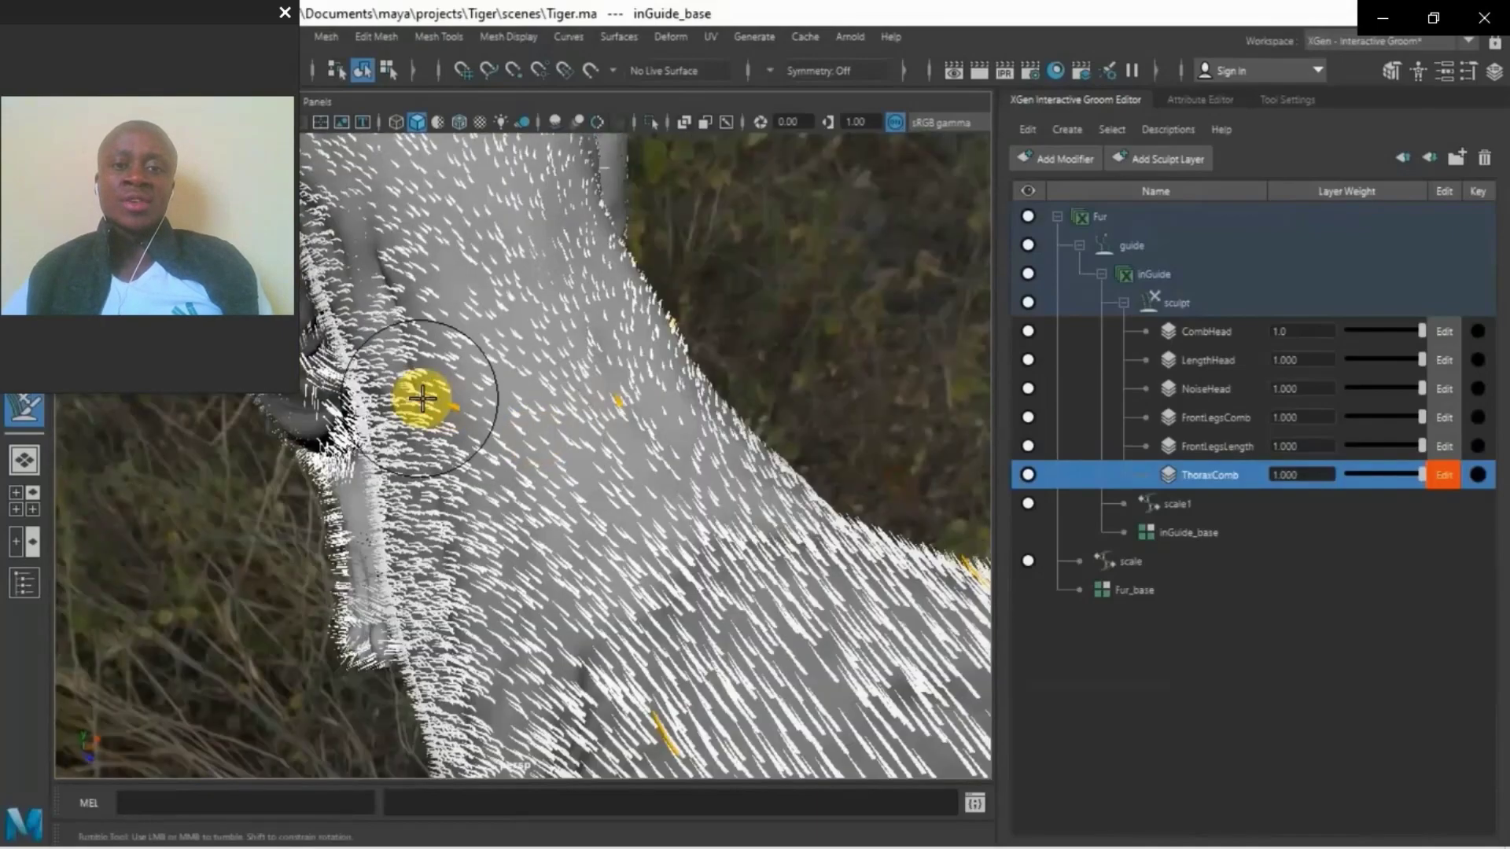
- In Maya, examine the combed fur guides of the ThoraxComb sculpt layer across the neck, shoulder and belly
left_click_drag(423, 399, 394, 533, "alt")
middle_click_drag(394, 533, 418, 348, "alt")
mouse_move(417, 645)
middle_mouse_down("alt")
mouse_move(590, 381)
mouse_move(540, 492)
mouse_move(440, 453)
mouse_move(668, 550)
mouse_move(687, 408)
mouse_move(432, 482)
middle_mouse_up("alt")
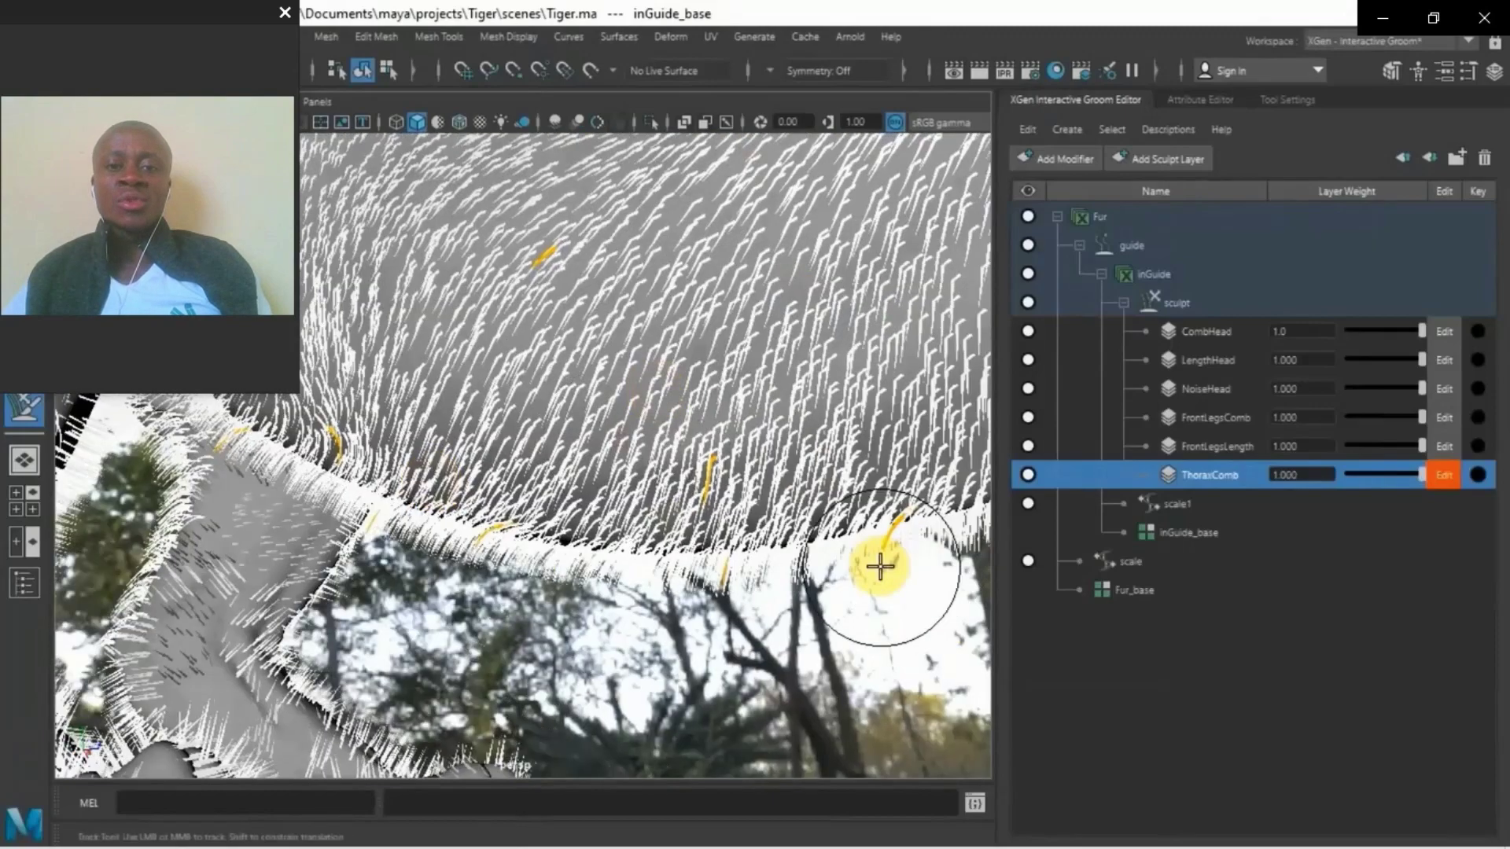
mouse_move(749, 525)
left_mouse_down("alt")
mouse_move(593, 445)
mouse_move(347, 512)
mouse_move(411, 388)
mouse_move(547, 476)
mouse_move(492, 539)
mouse_move(479, 532)
mouse_move(512, 533)
mouse_move(137, 534)
mouse_move(539, 580)
left_mouse_up("alt")
right_click_drag(539, 580, 296, 590)
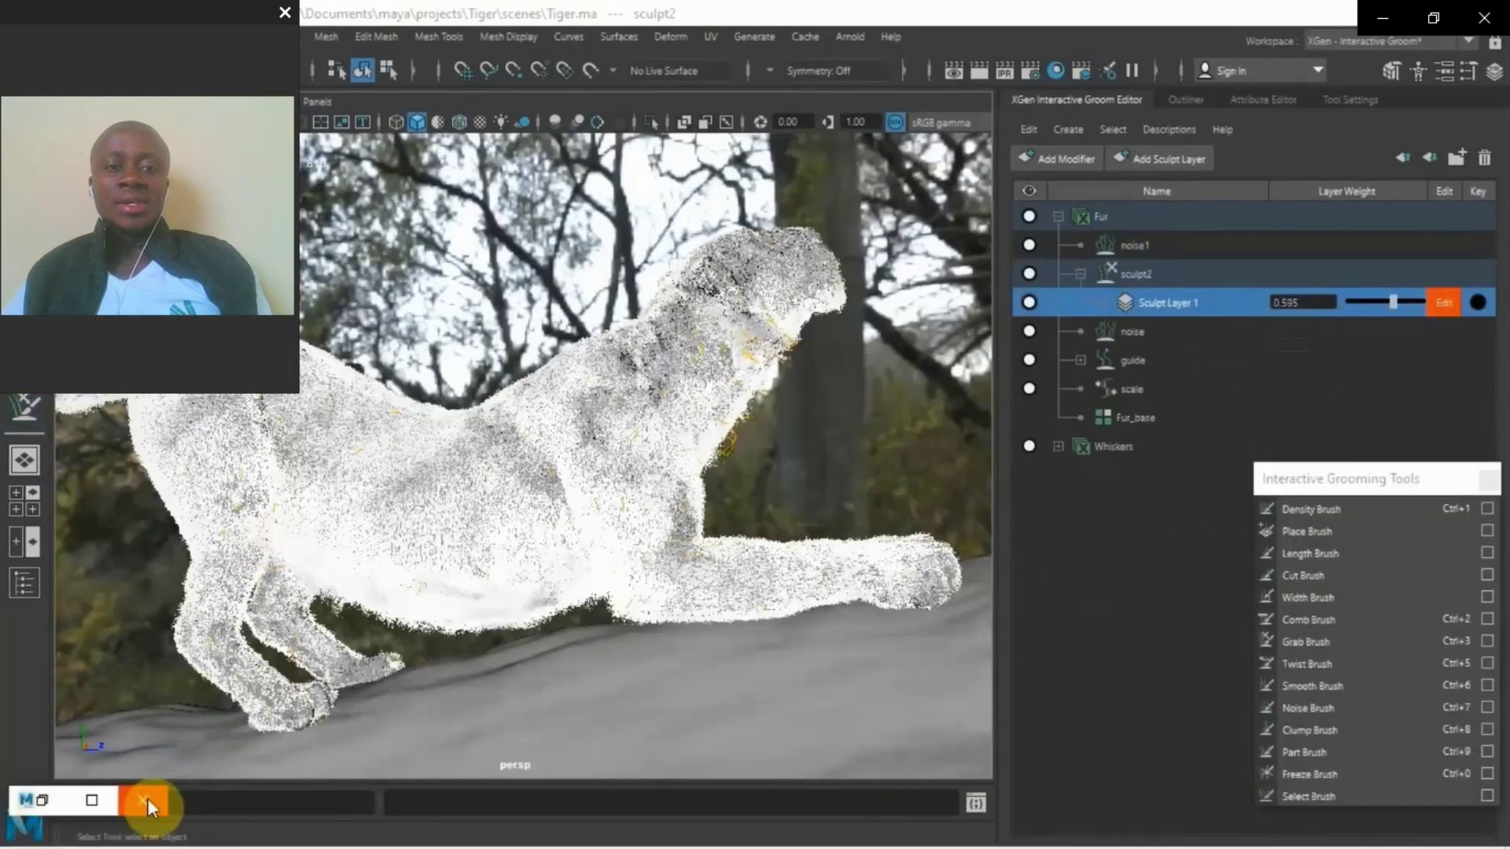
- Restore the minimized render window and inspect the tiger's fur up close in the first snapshot
left_click(41, 800)
scroll(469, 330, "down", 1)
scroll(446, 445, "up", 2)
scroll(446, 446, "down", 1)
middle_click_drag(446, 445, 515, 406)
left_click(130, 729)
scroll(526, 440, "up", 2)
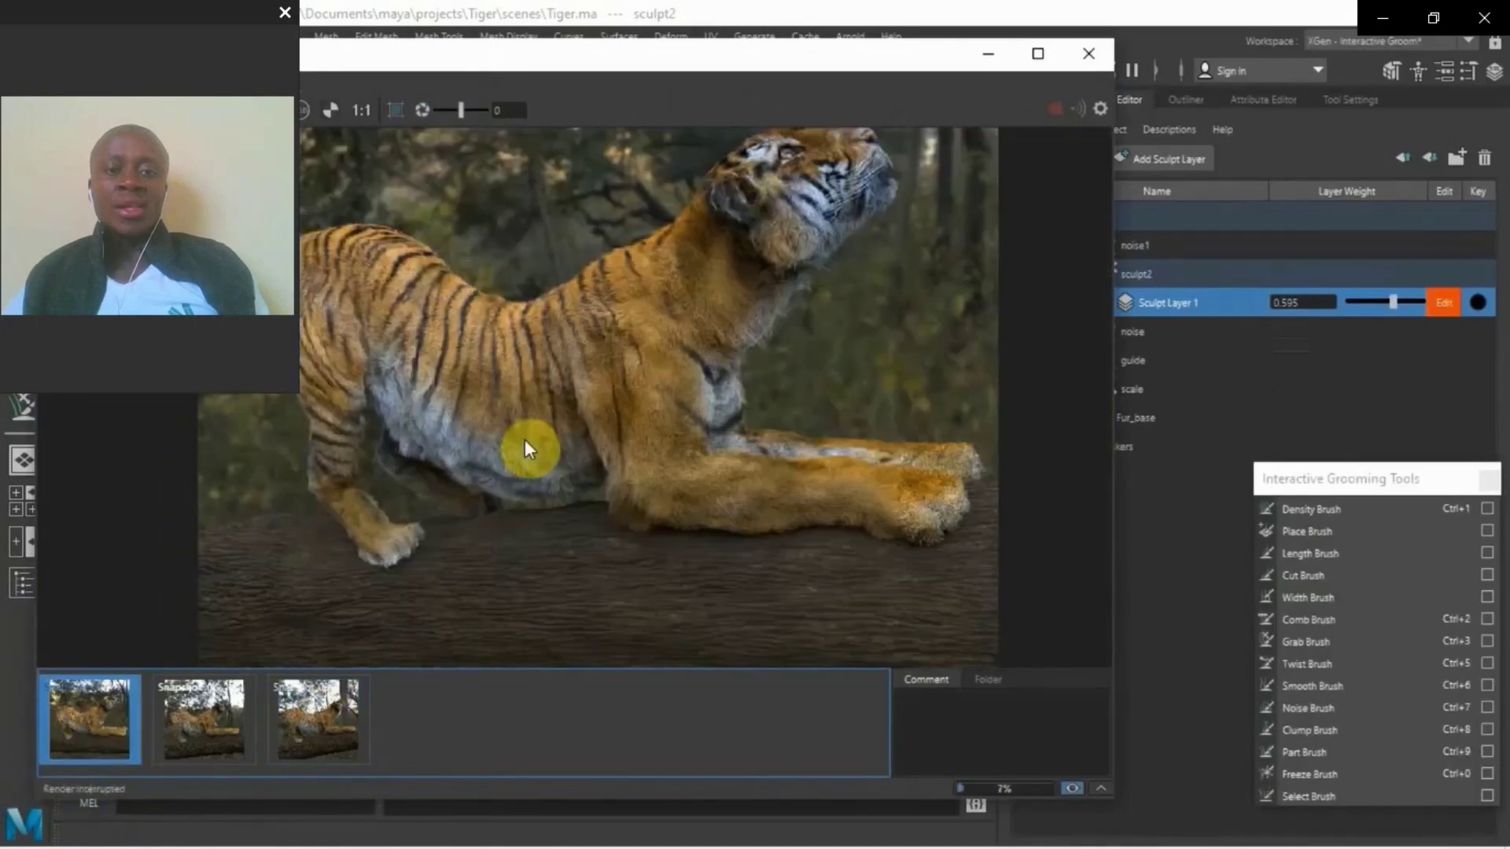
scroll(597, 465, "up", 4)
scroll(554, 409, "down", 2)
scroll(554, 409, "up", 2)
scroll(573, 438, "down", 3)
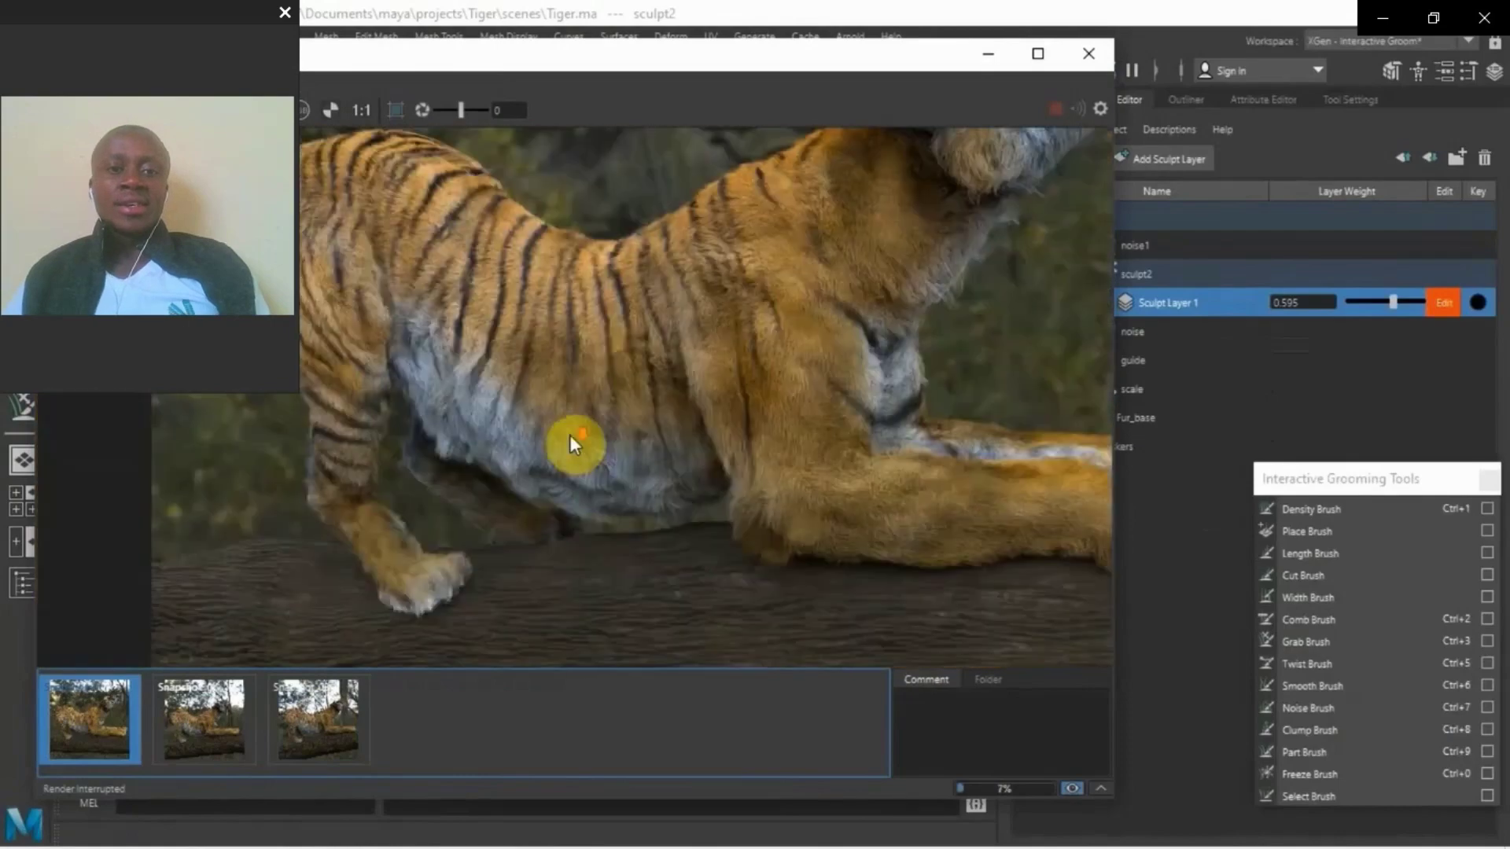
scroll(769, 374, "up", 3)
- Compare the fur in the second and third render snapshots at close range
left_click(223, 729)
scroll(550, 541, "up", 3)
scroll(550, 543, "up", 2)
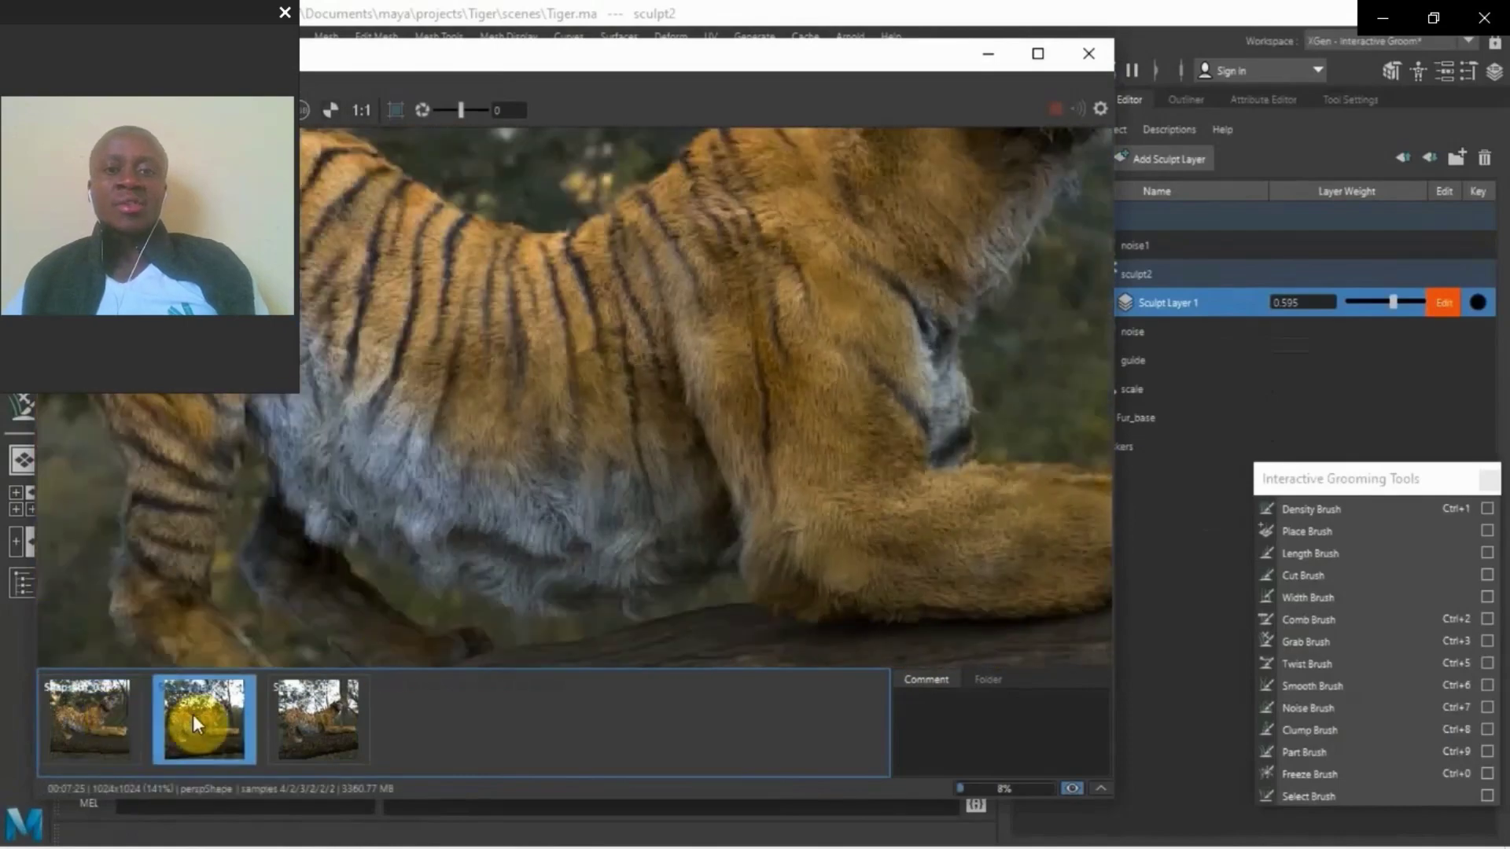
left_click(309, 730)
scroll(404, 519, "up", 2)
scroll(404, 519, "down", 3)
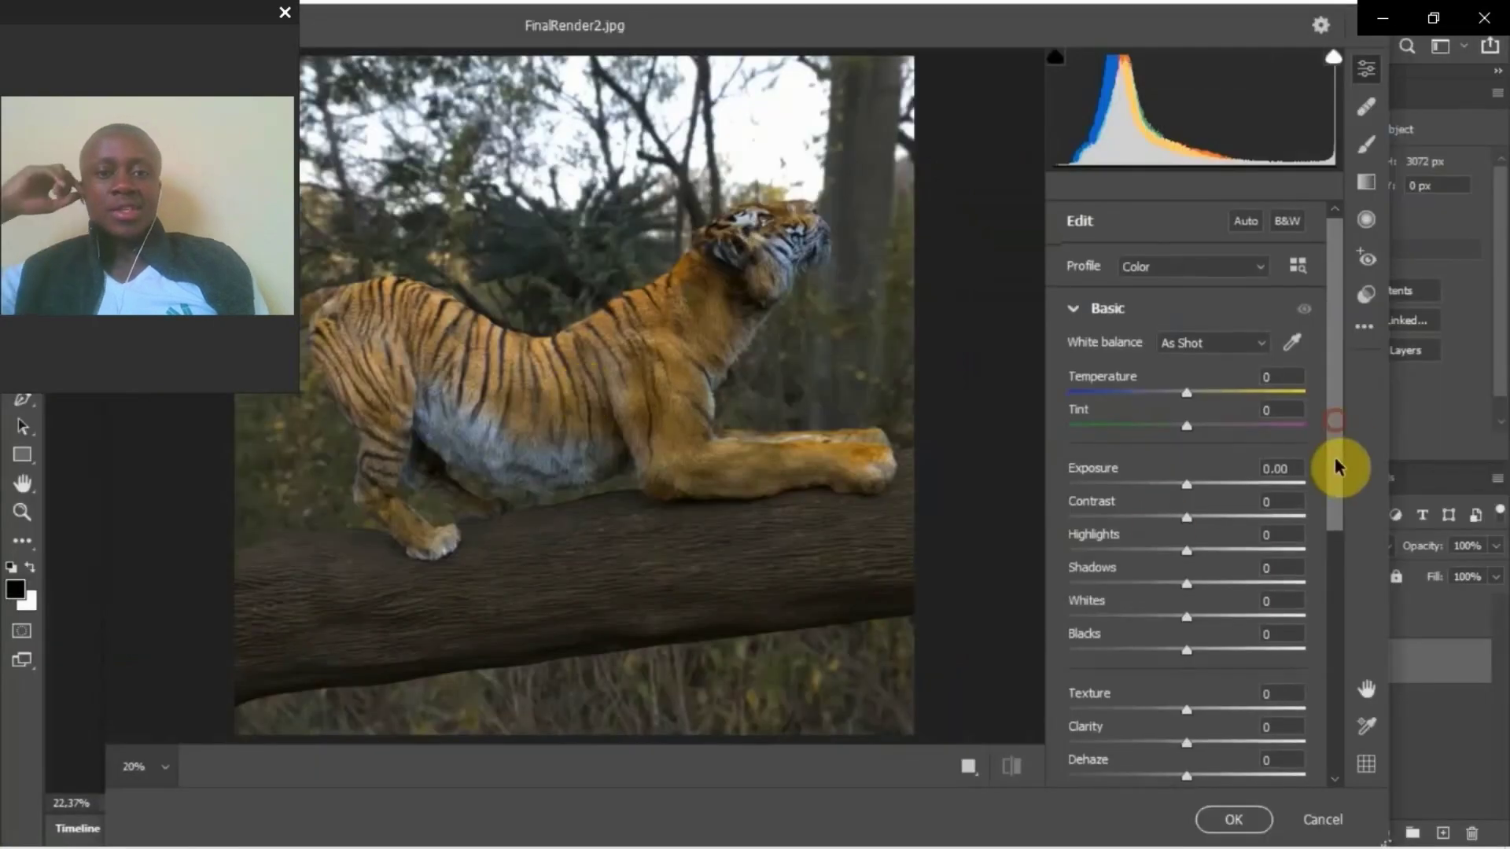
- In Photoshop's Camera Raw filter, strengthen the look of FinalRender2.jpg with the Basic adjustments
scroll(1258, 504, "down", 3)
left_click_drag(1187, 512, 1239, 513)
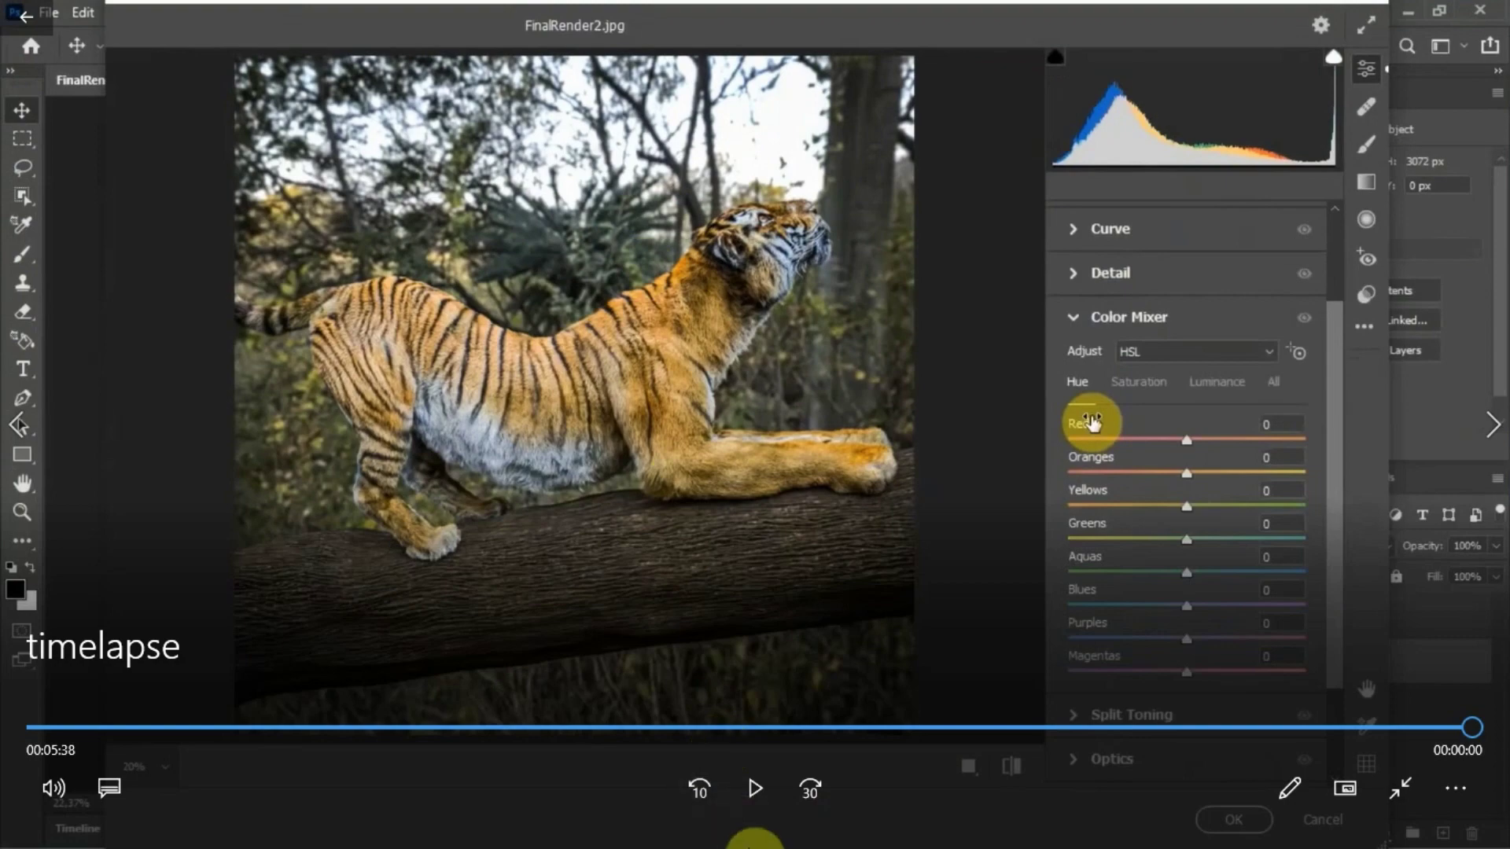
- Switch to FinalRender.jpg in Photos and examine the tiger's fur from body to head up close
mouse_move(738, 848)
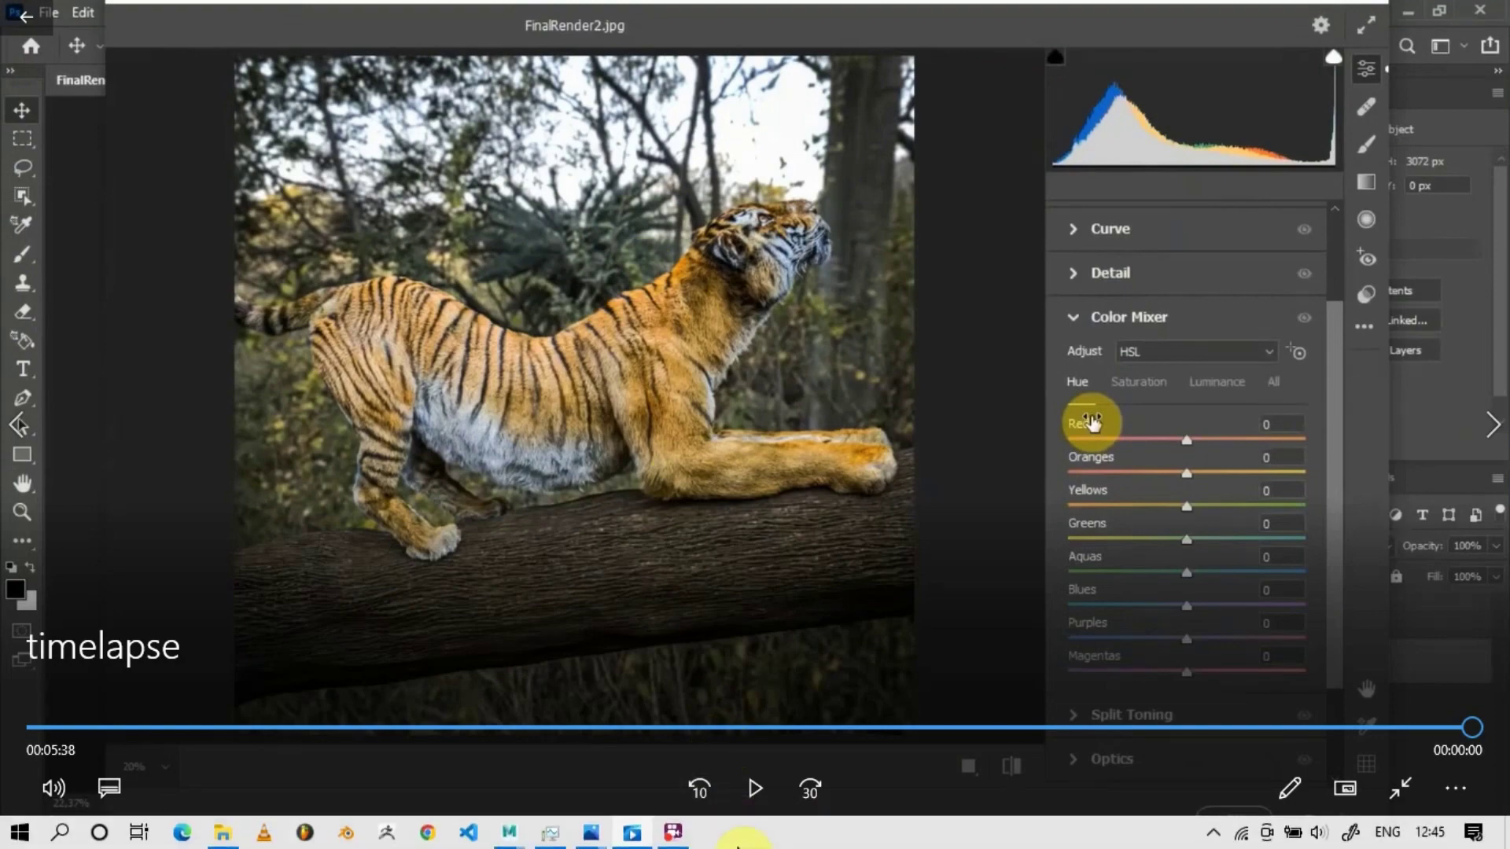
mouse_move(590, 840)
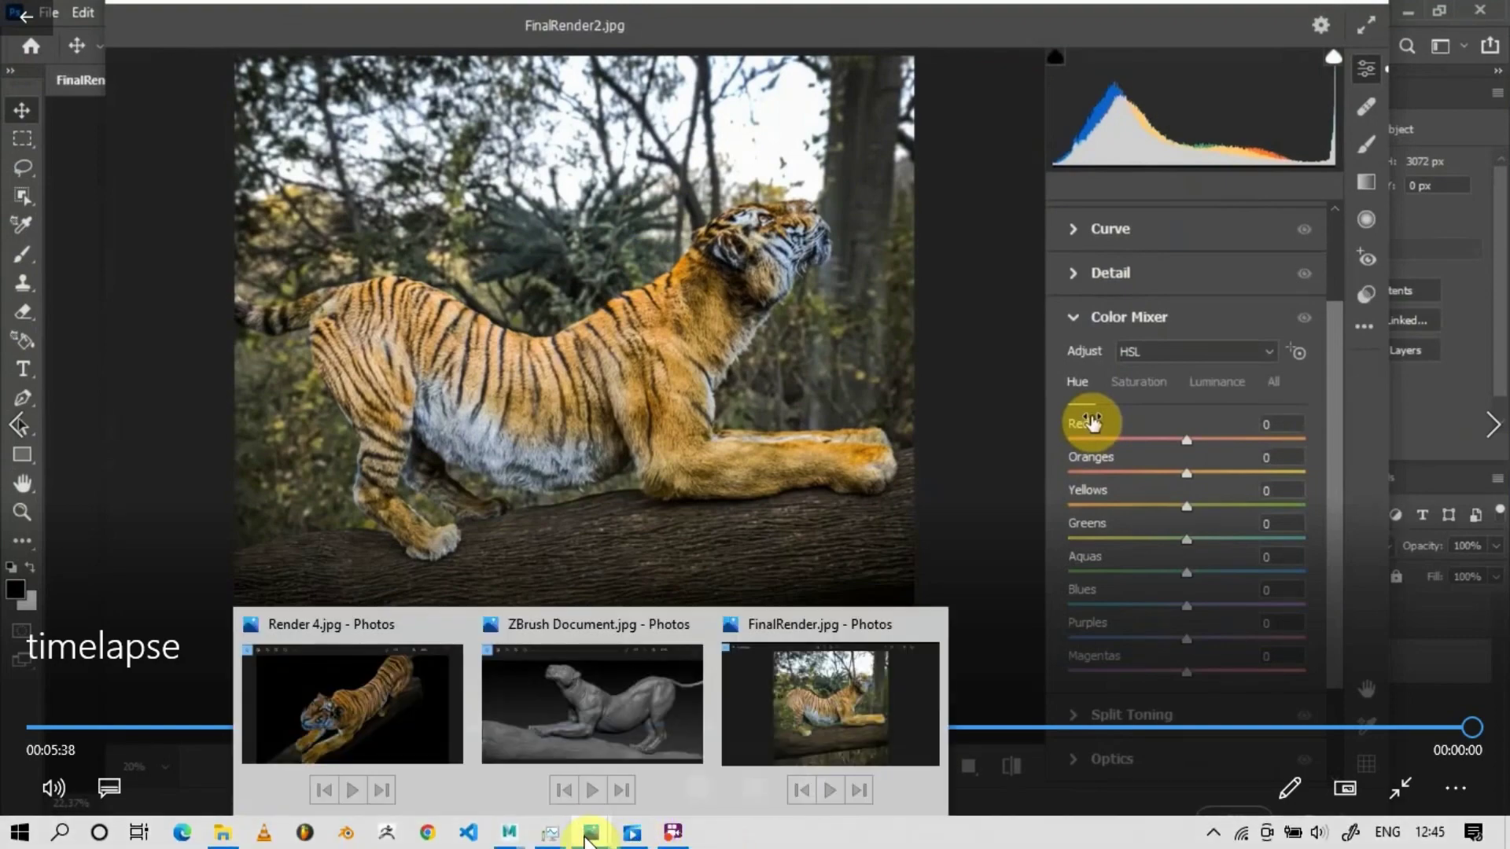
left_click(776, 697)
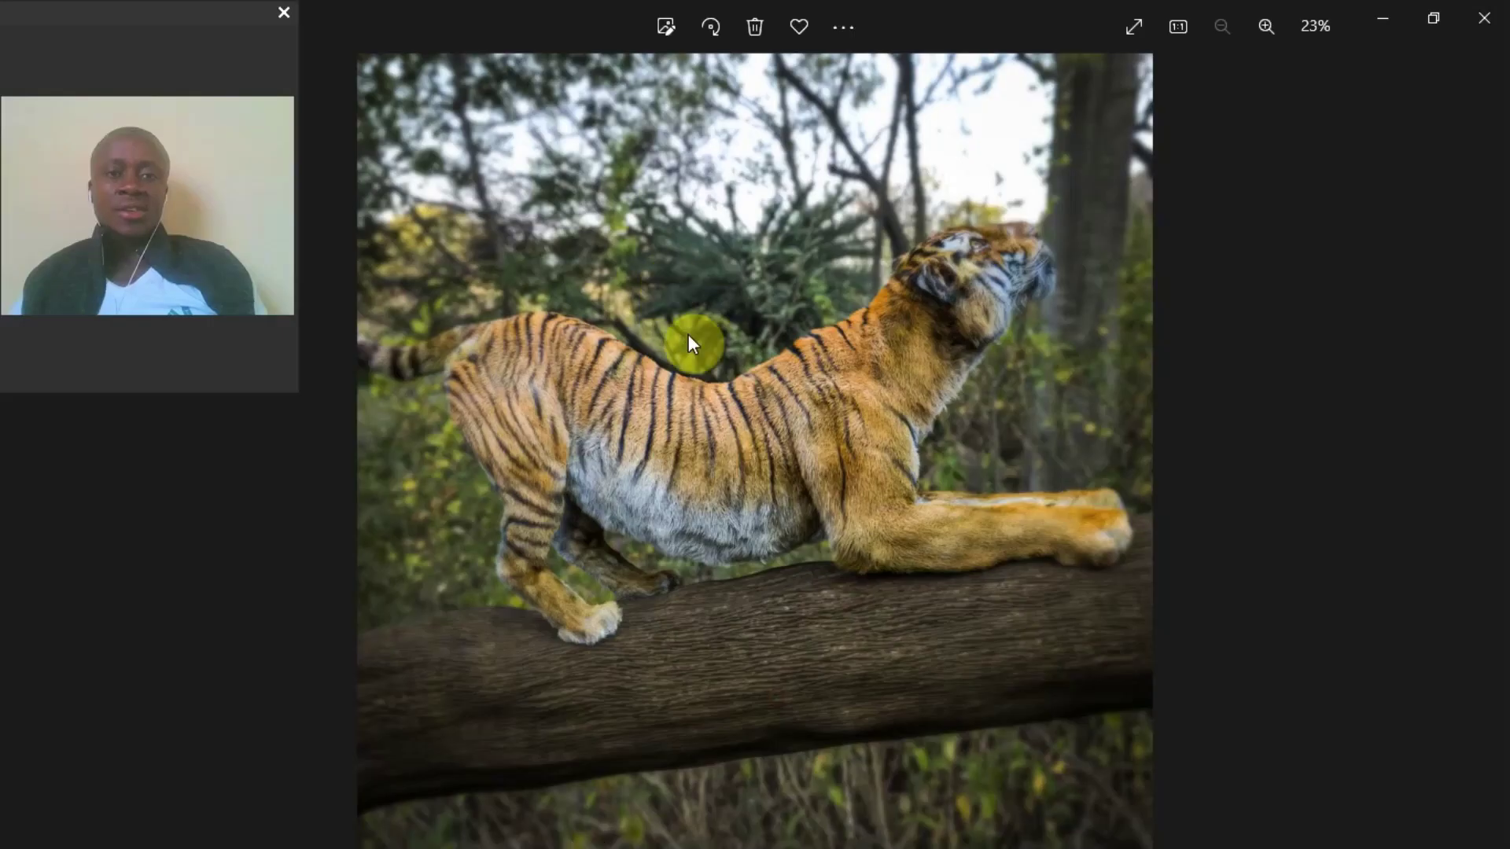
scroll(695, 465, "up", 4)
scroll(698, 465, "up", 1)
left_click_drag(627, 392, 870, 233)
scroll(745, 492, "up", 3)
scroll(850, 576, "up", 2)
left_click_drag(851, 500, 951, 182)
left_click_drag(723, 212, 748, 616)
left_click_drag(1274, 240, 917, 684)
left_click_drag(1124, 332, 1140, 528)
scroll(1141, 528, "down", 5)
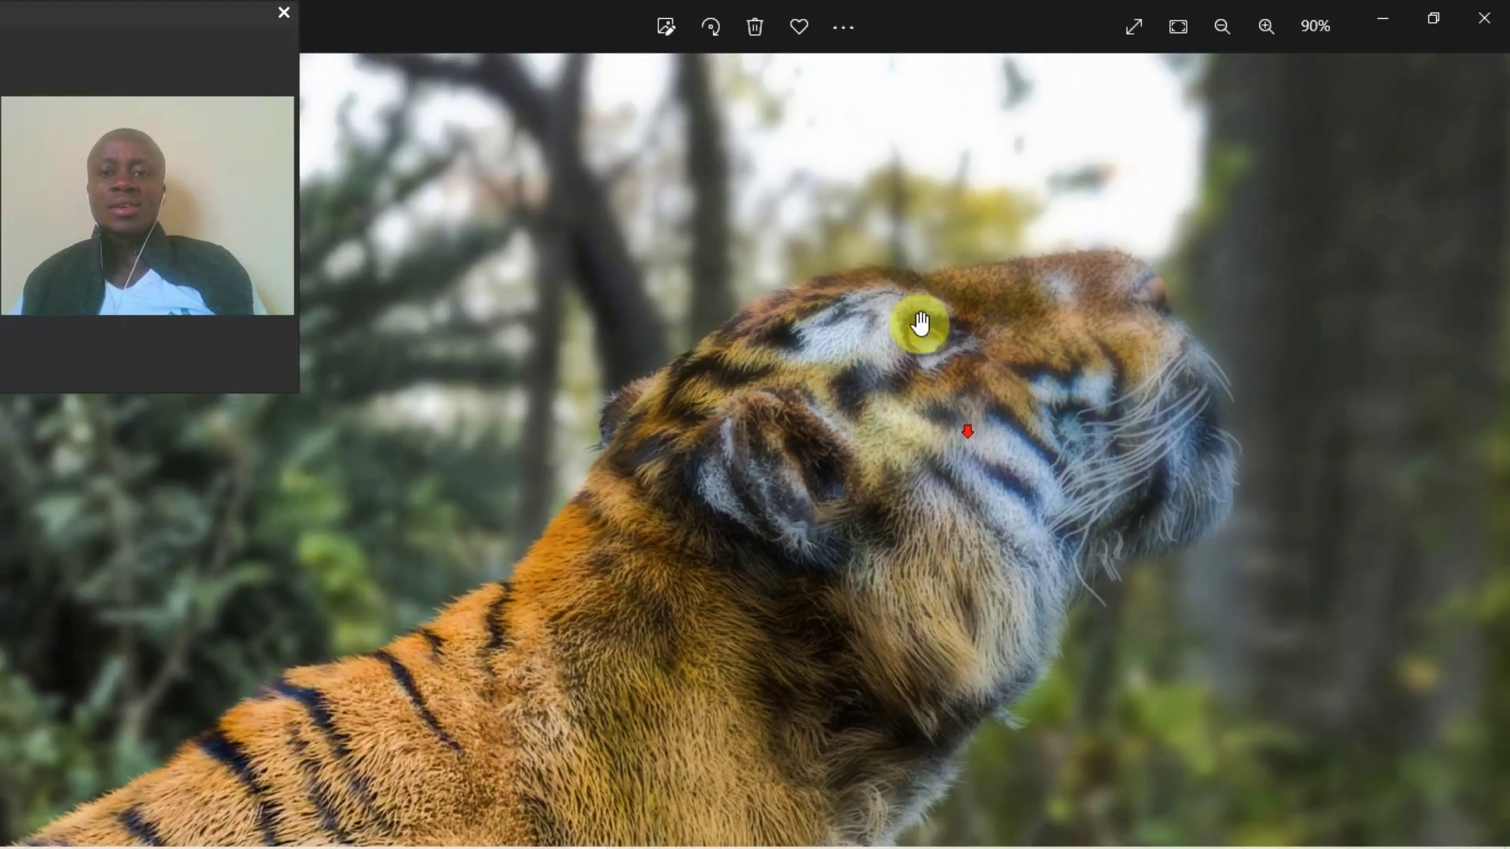
- Examine the front leg, belly fur and log bark in the final render, then show the whole image
left_click_drag(920, 323, 1426, 355)
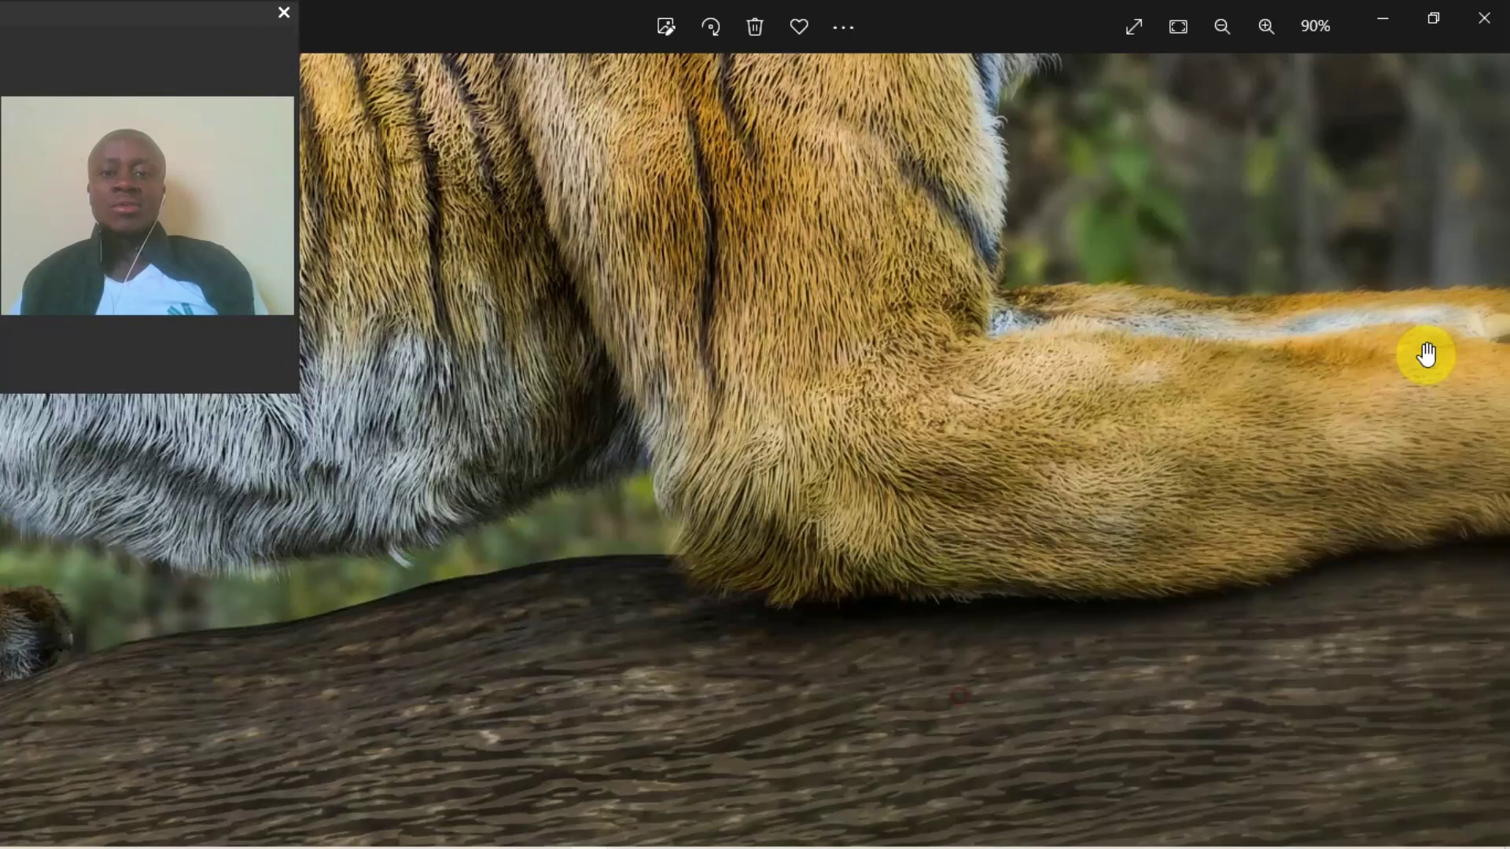
left_click_drag(1078, 351, 897, 575)
left_click_drag(1208, 528, 1223, 394)
scroll(683, 429, "down", 5)
scroll(632, 333, "down", 5)
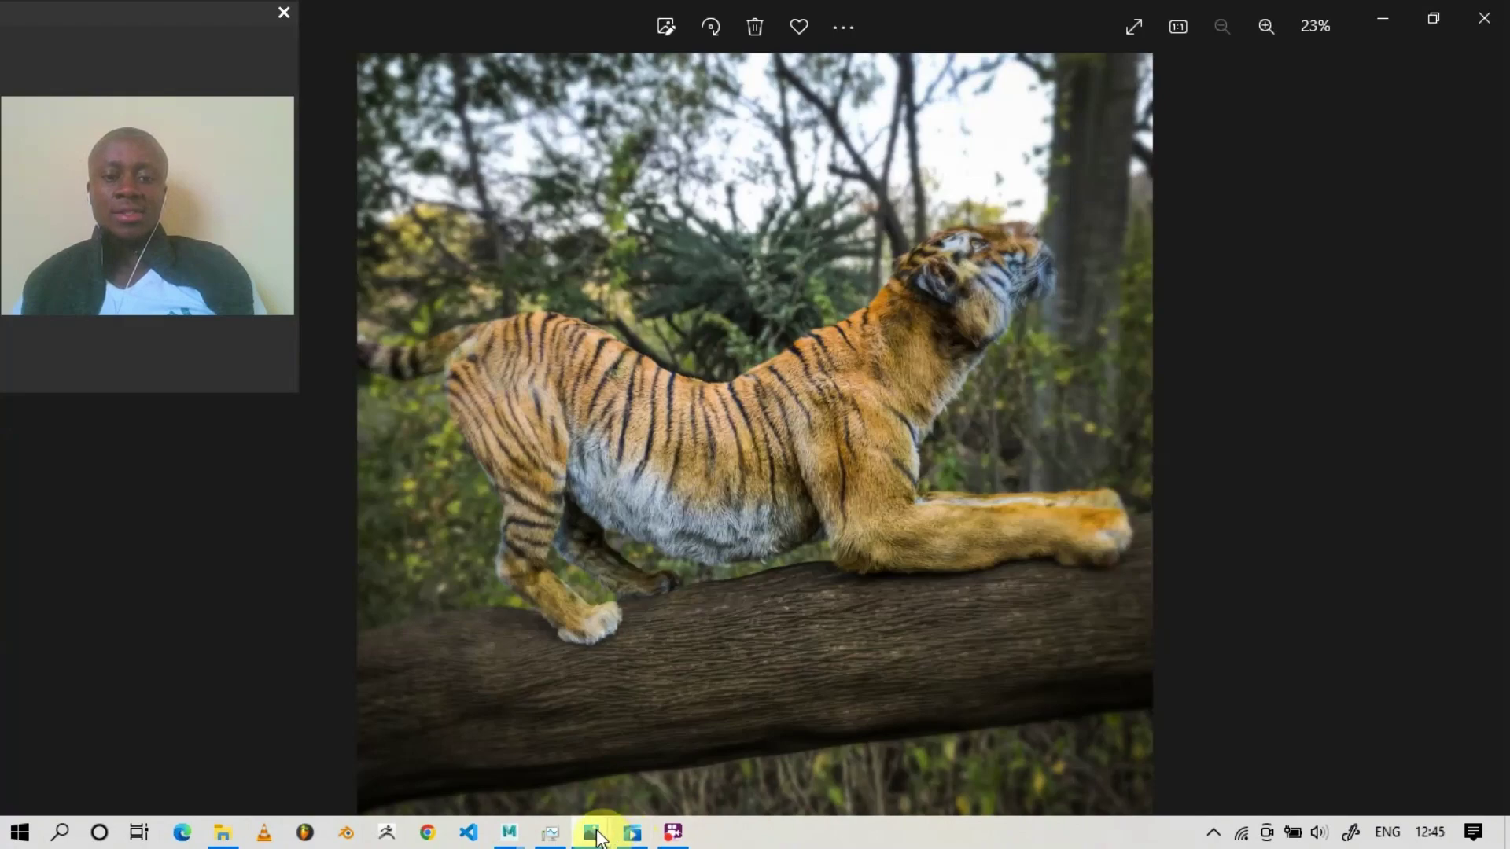
- Open ZBrush Document.jpg in a maximized window and examine the sculpt's head, neck folds and muscles
mouse_move(598, 839)
left_click(558, 732)
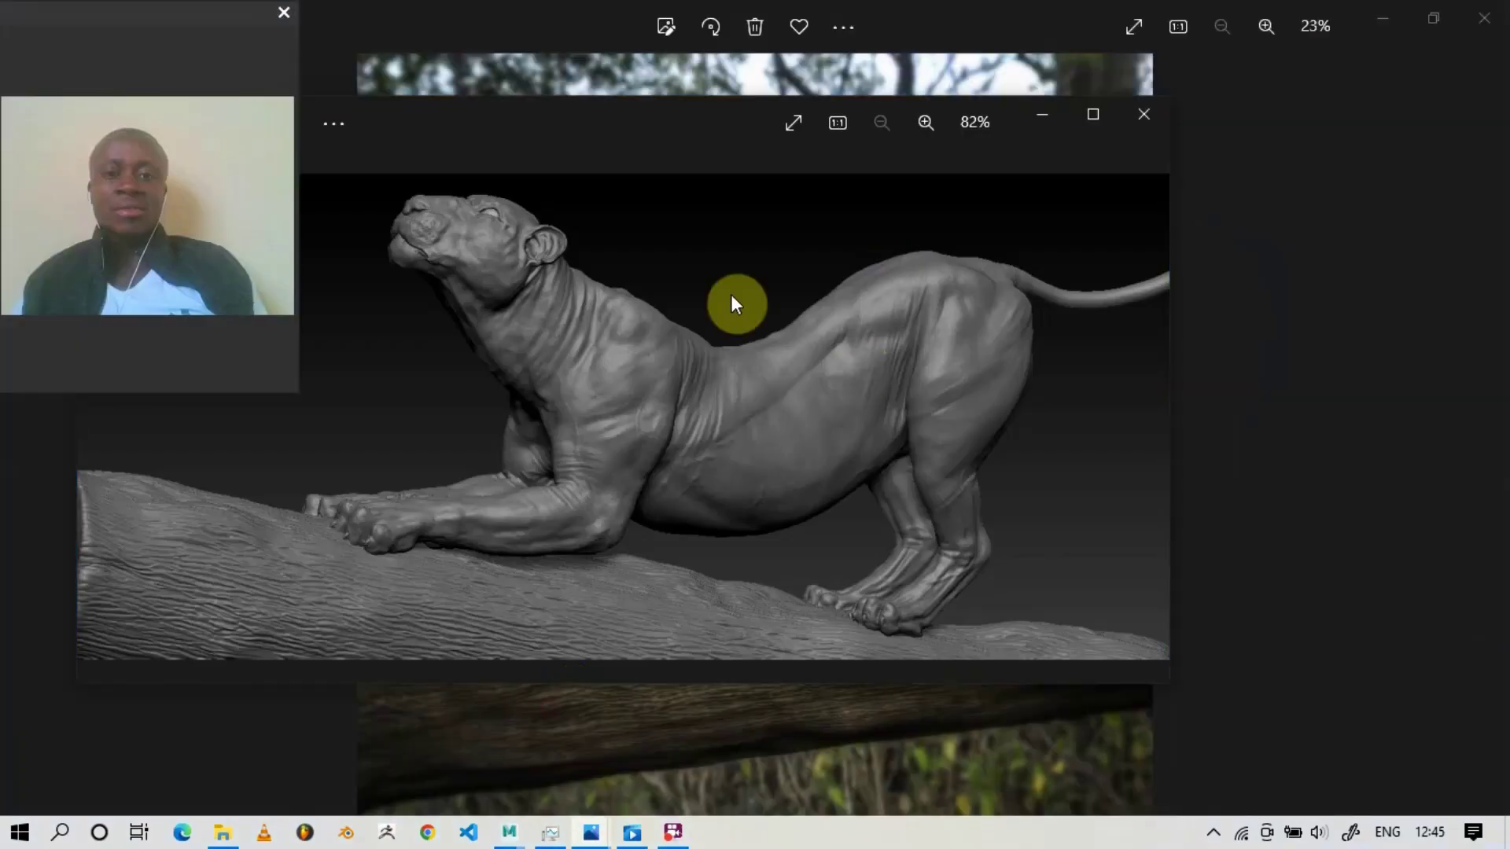
left_click(1108, 116)
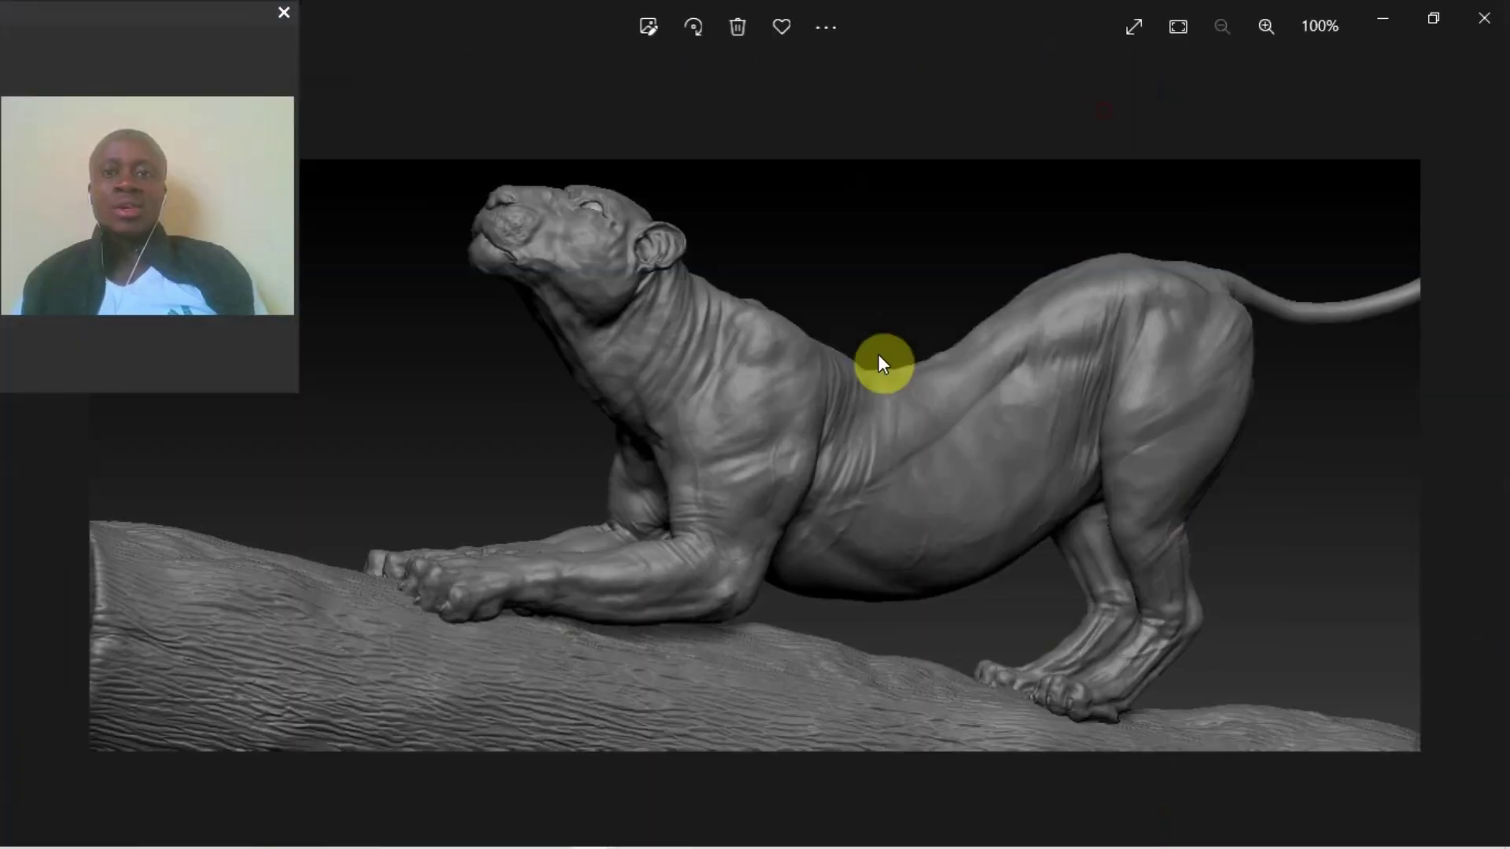
scroll(865, 409, "up", 4)
left_click_drag(687, 432, 988, 636)
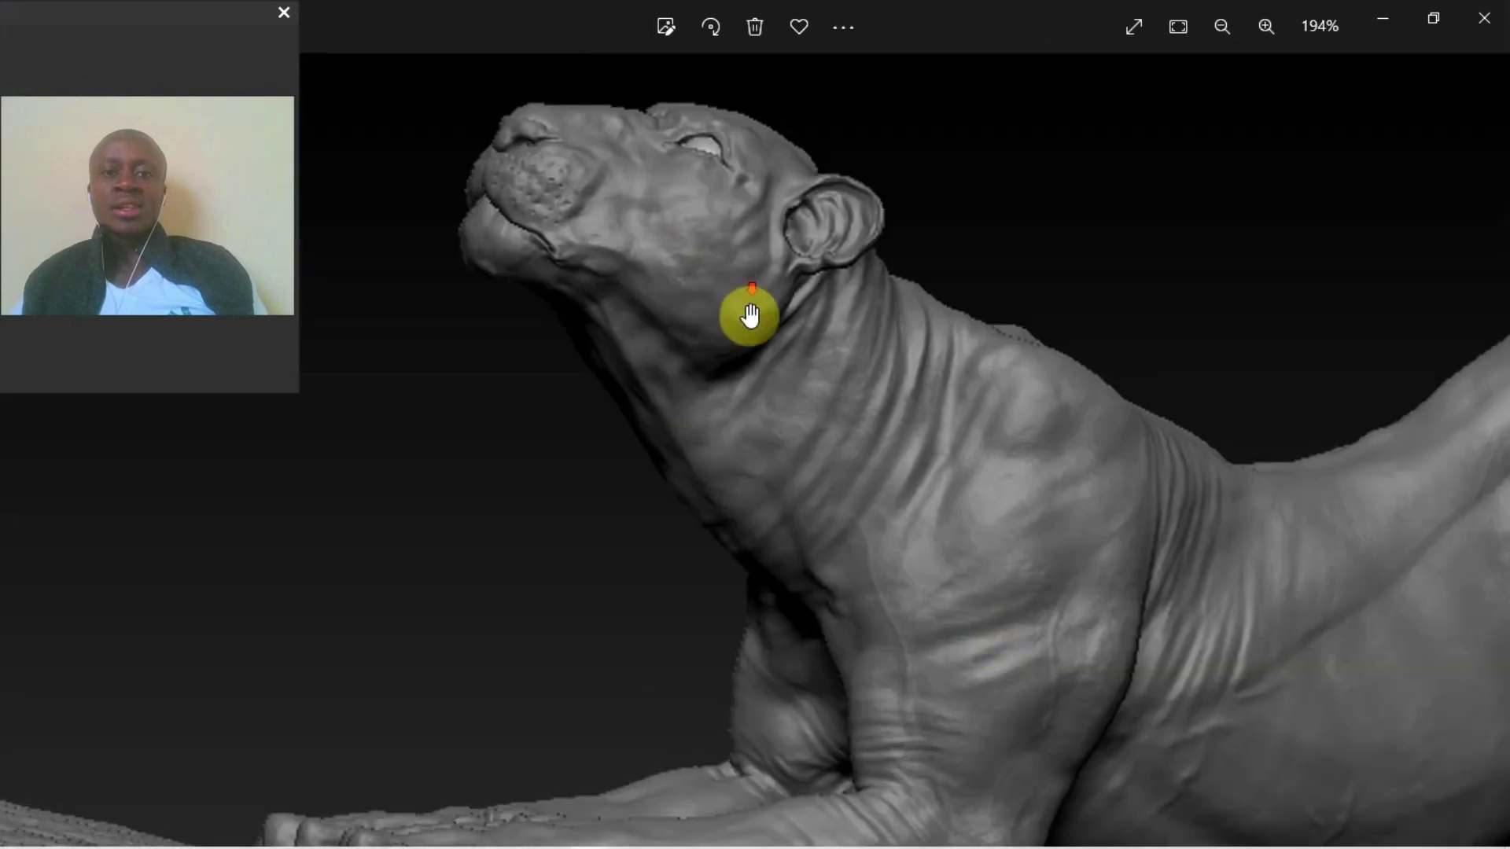
scroll(884, 425, "down", 2)
scroll(776, 328, "down", 2)
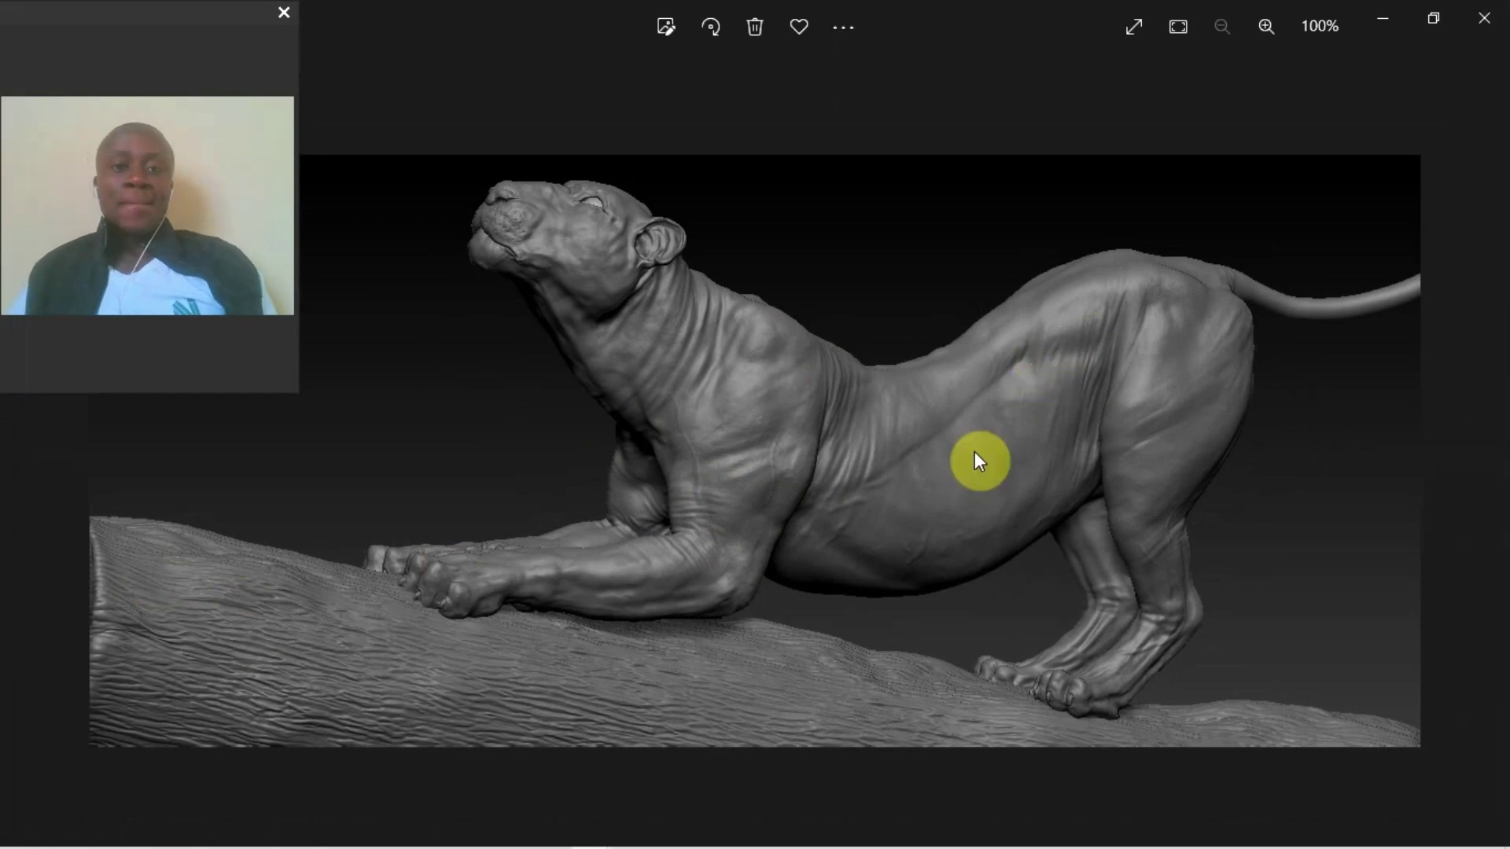
scroll(718, 429, "up", 3)
mouse_move(721, 398)
left_mouse_down()
mouse_move(674, 482)
mouse_move(718, 394)
mouse_move(632, 382)
left_mouse_up()
scroll(947, 543, "down", 4)
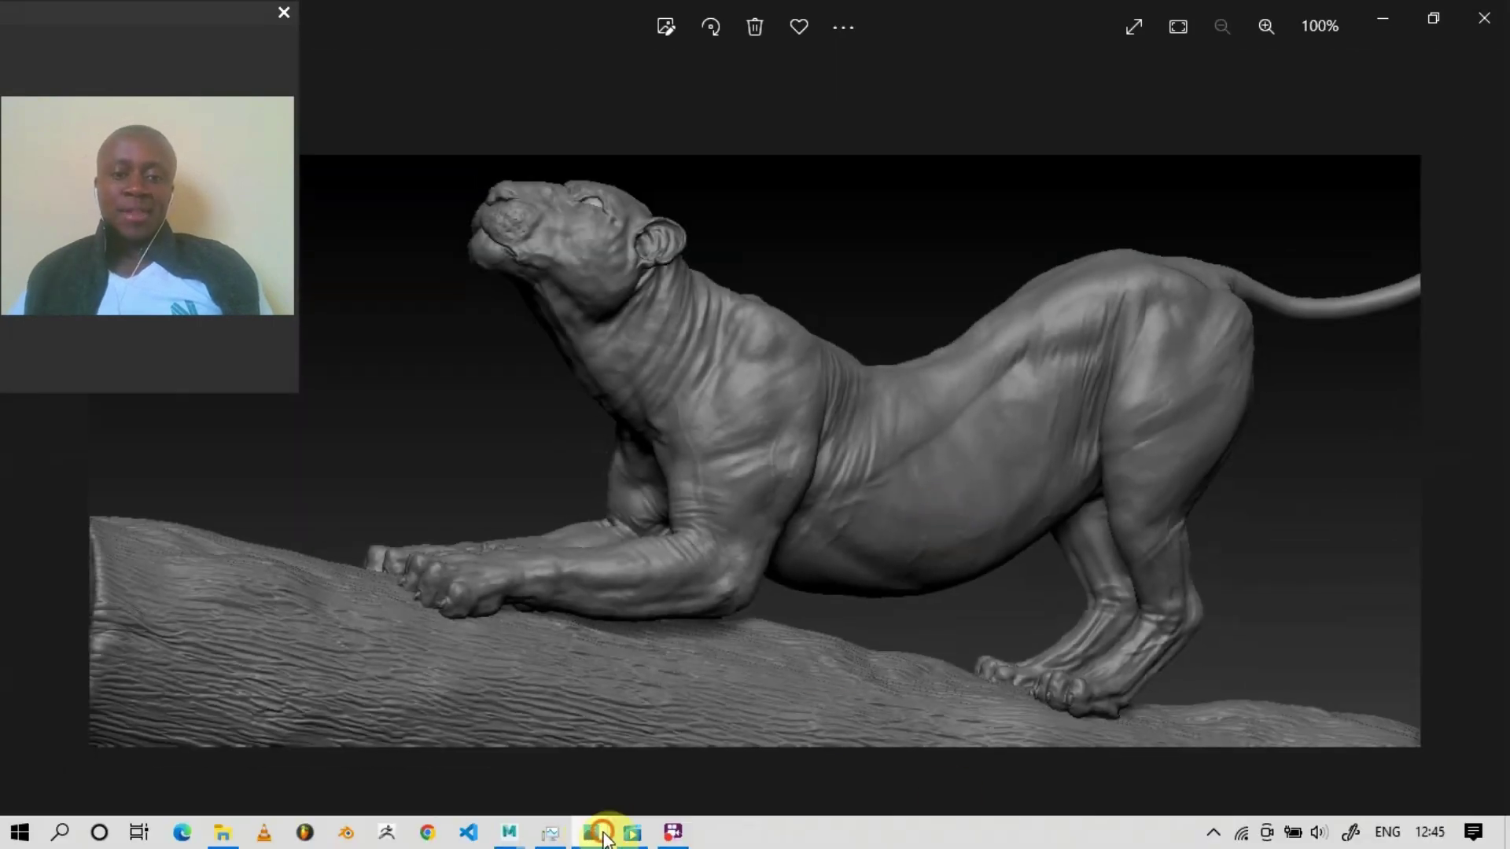
- Open Render 4.jpg in a maximized window, go to the next render and examine its shoulder and flank fur
left_click(605, 839)
left_click(357, 729)
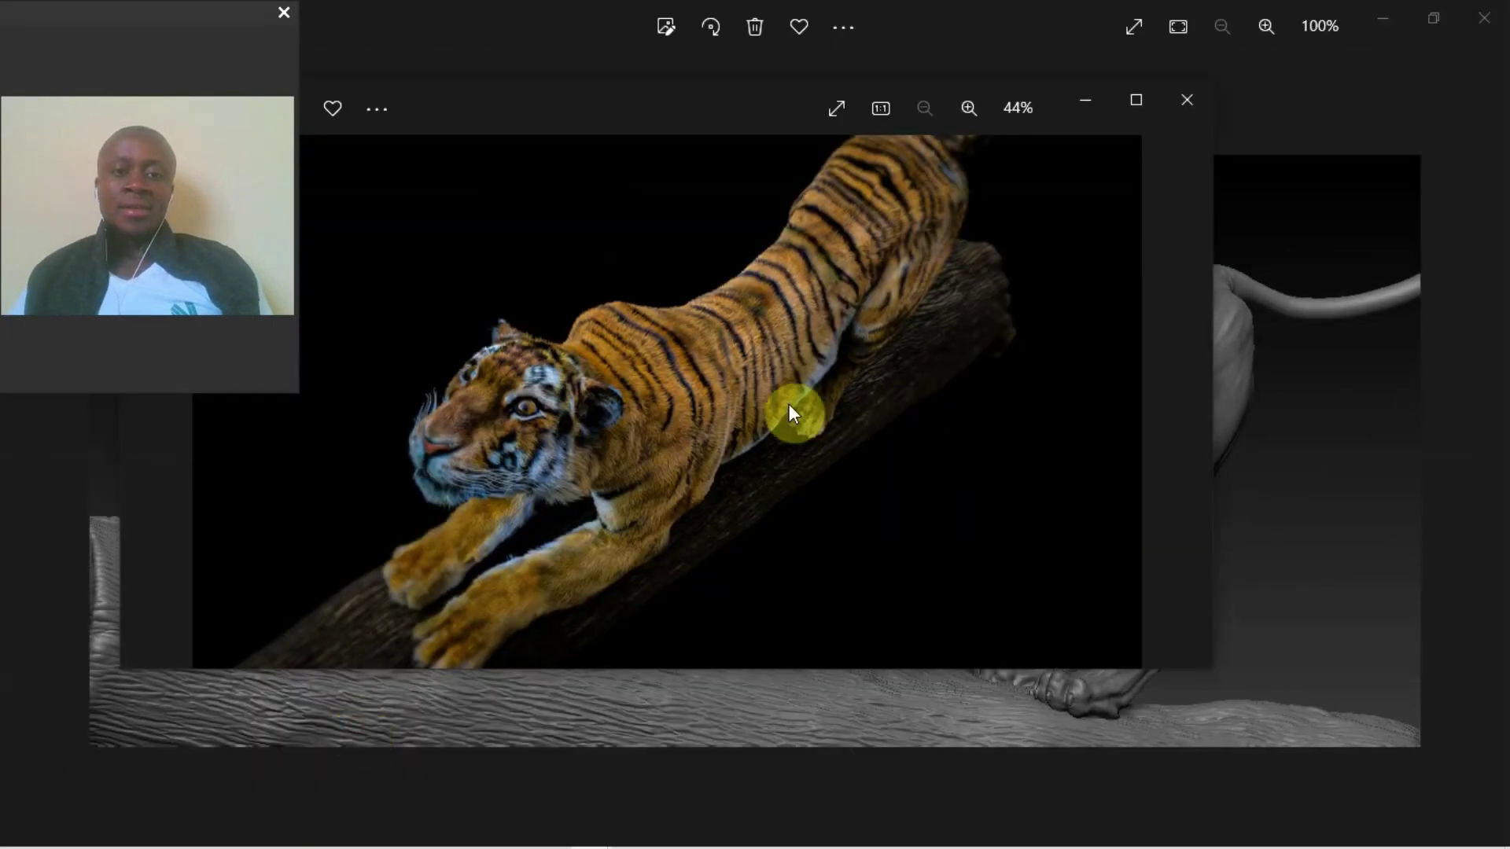
left_click(1134, 102)
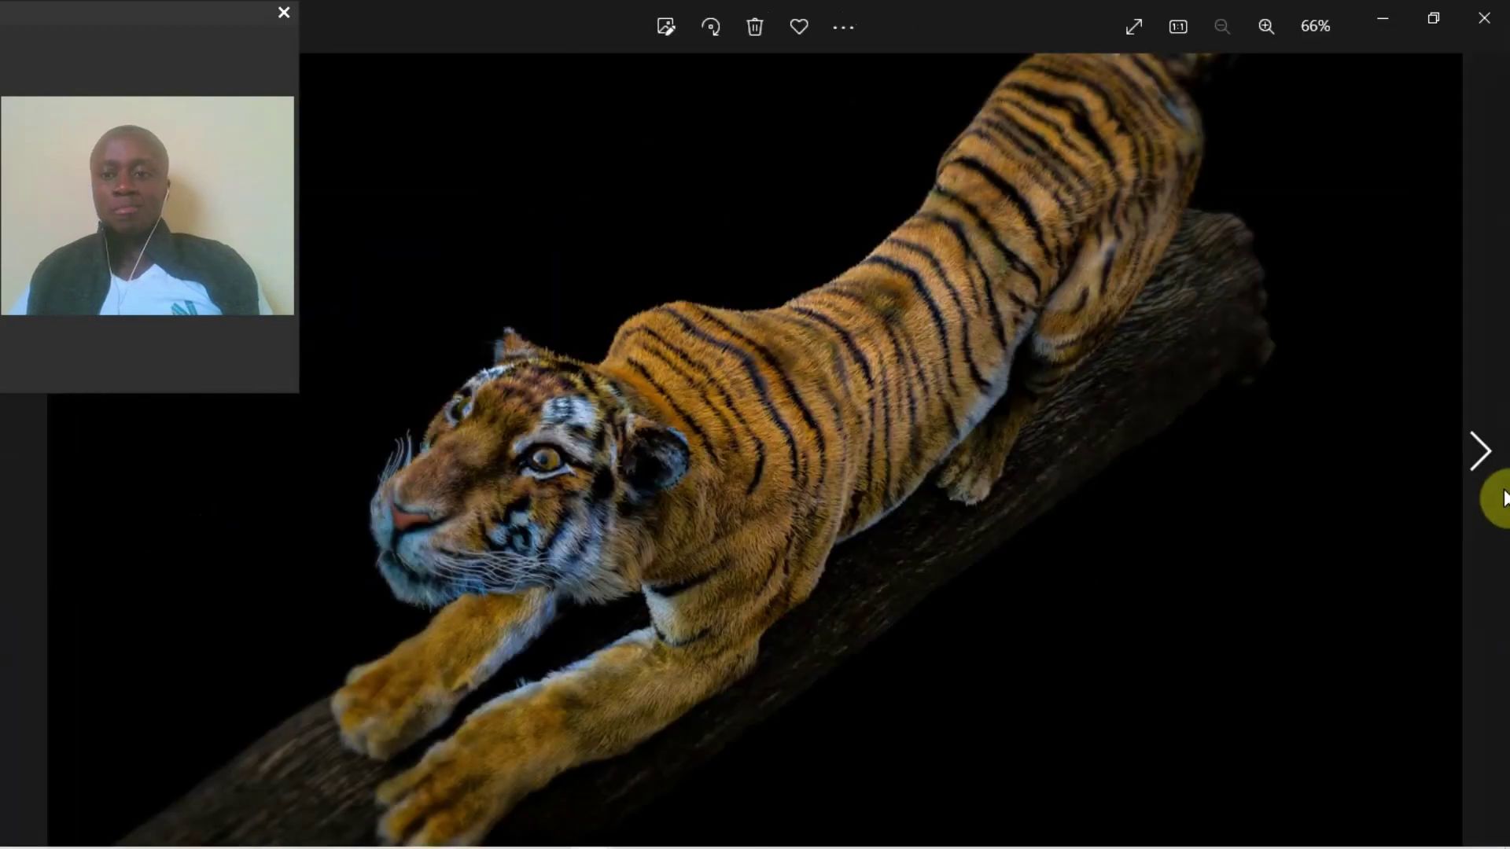
left_click(1479, 458)
scroll(714, 509, "up", 3)
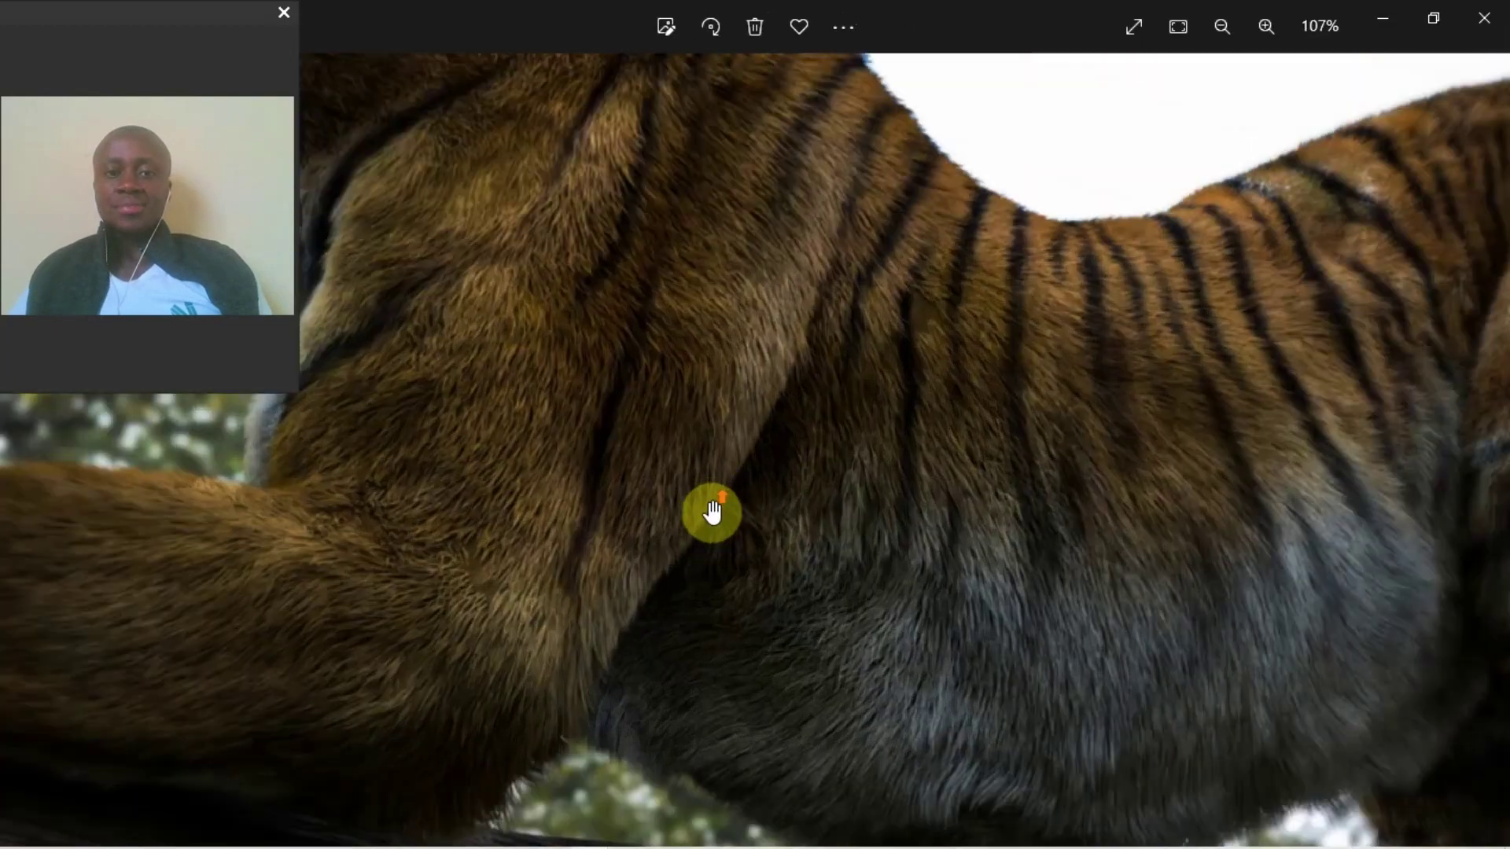
scroll(629, 472, "up", 3)
left_click_drag(543, 503, 811, 578)
scroll(811, 578, "up", 1)
left_click_drag(843, 346, 691, 657)
scroll(805, 543, "down", 6)
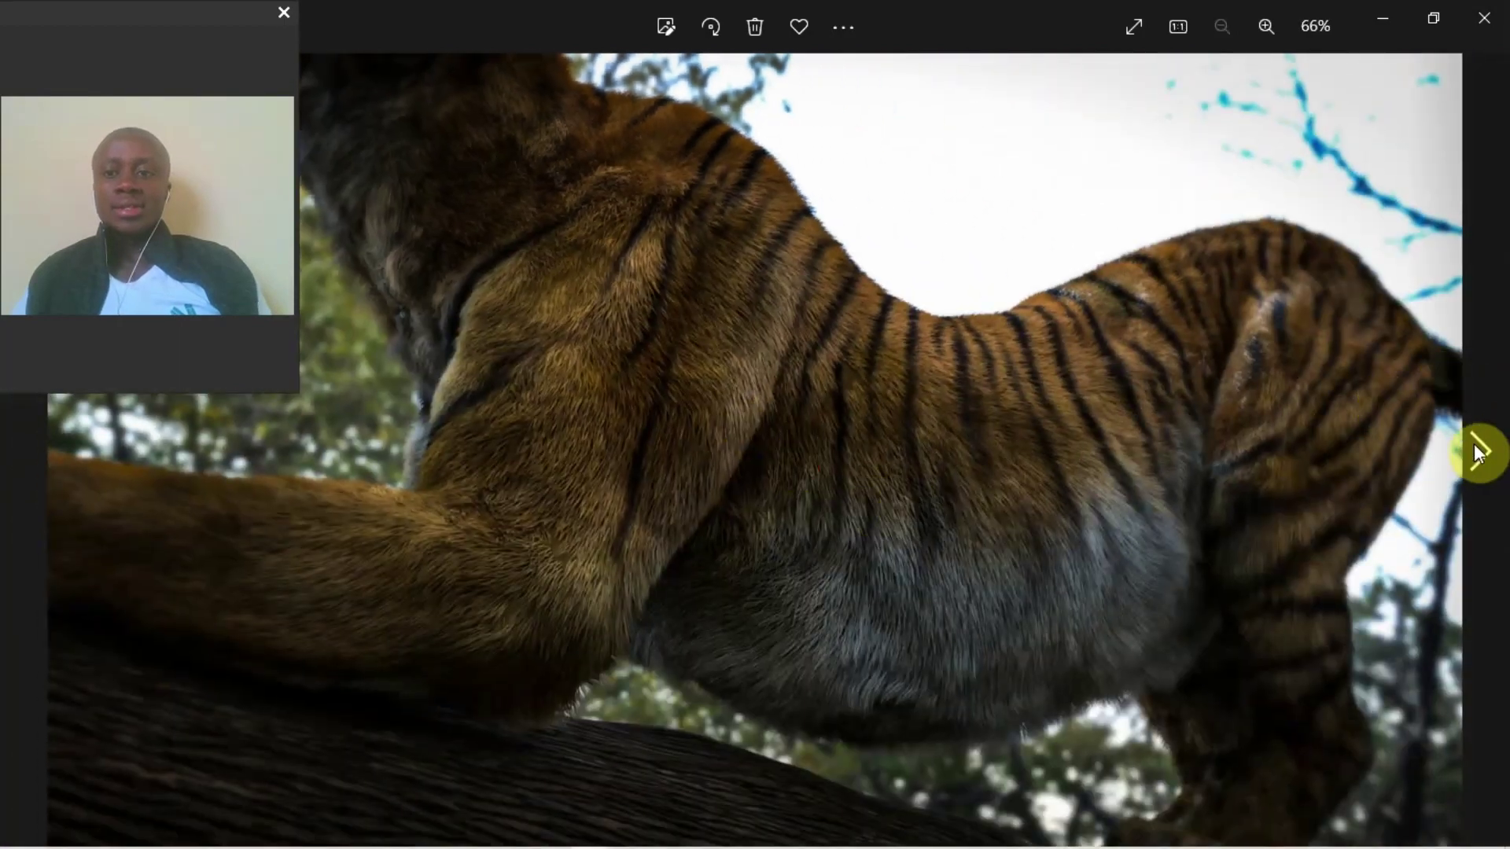
- Browse forward to the furless tiger render and back to the side-view render on black
left_click(1477, 452)
left_click(1493, 454)
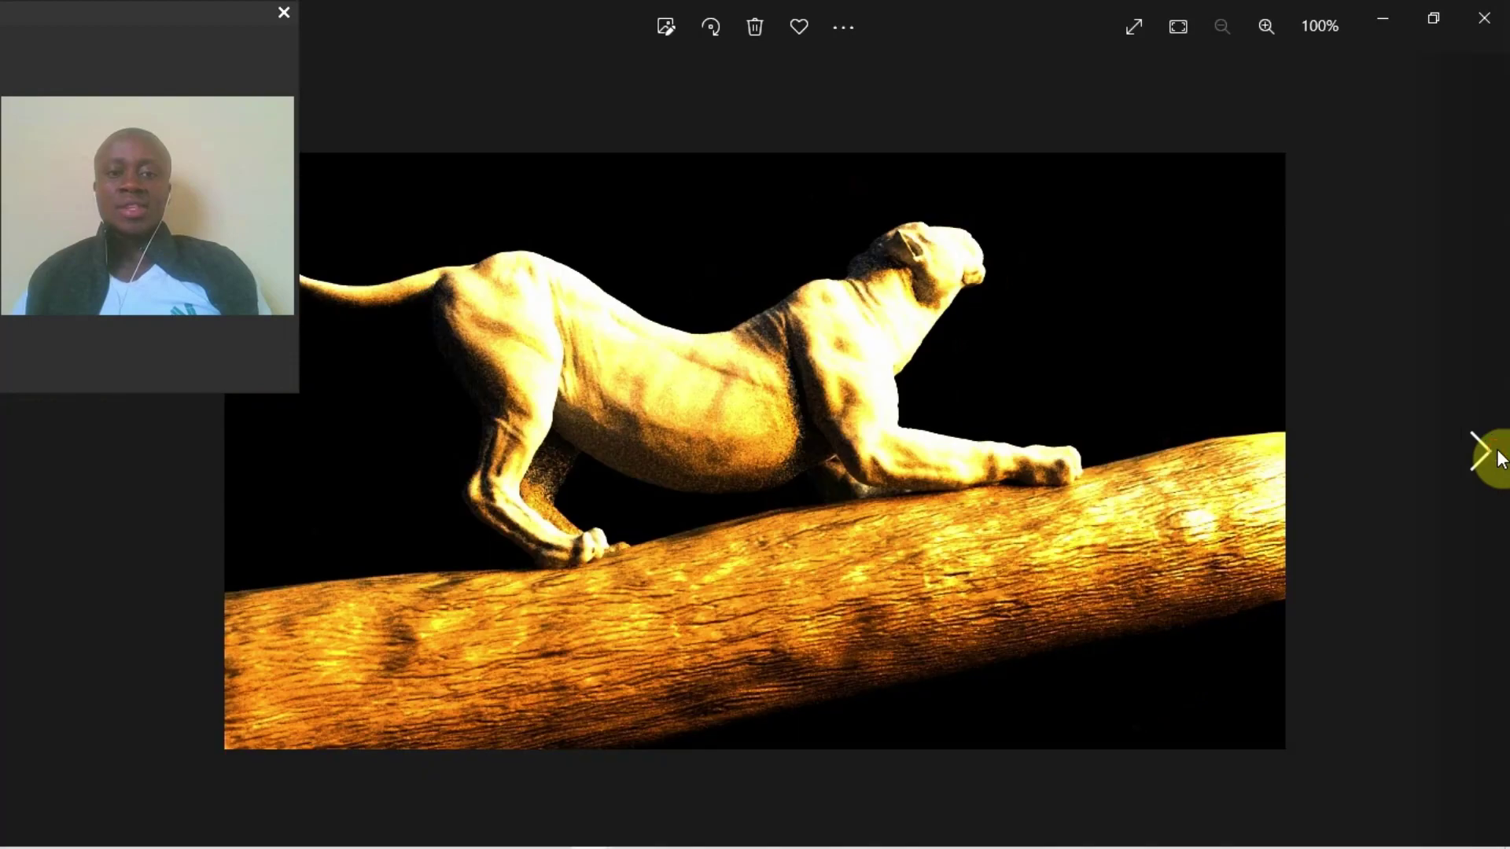
left_click(26, 459)
left_click(26, 459)
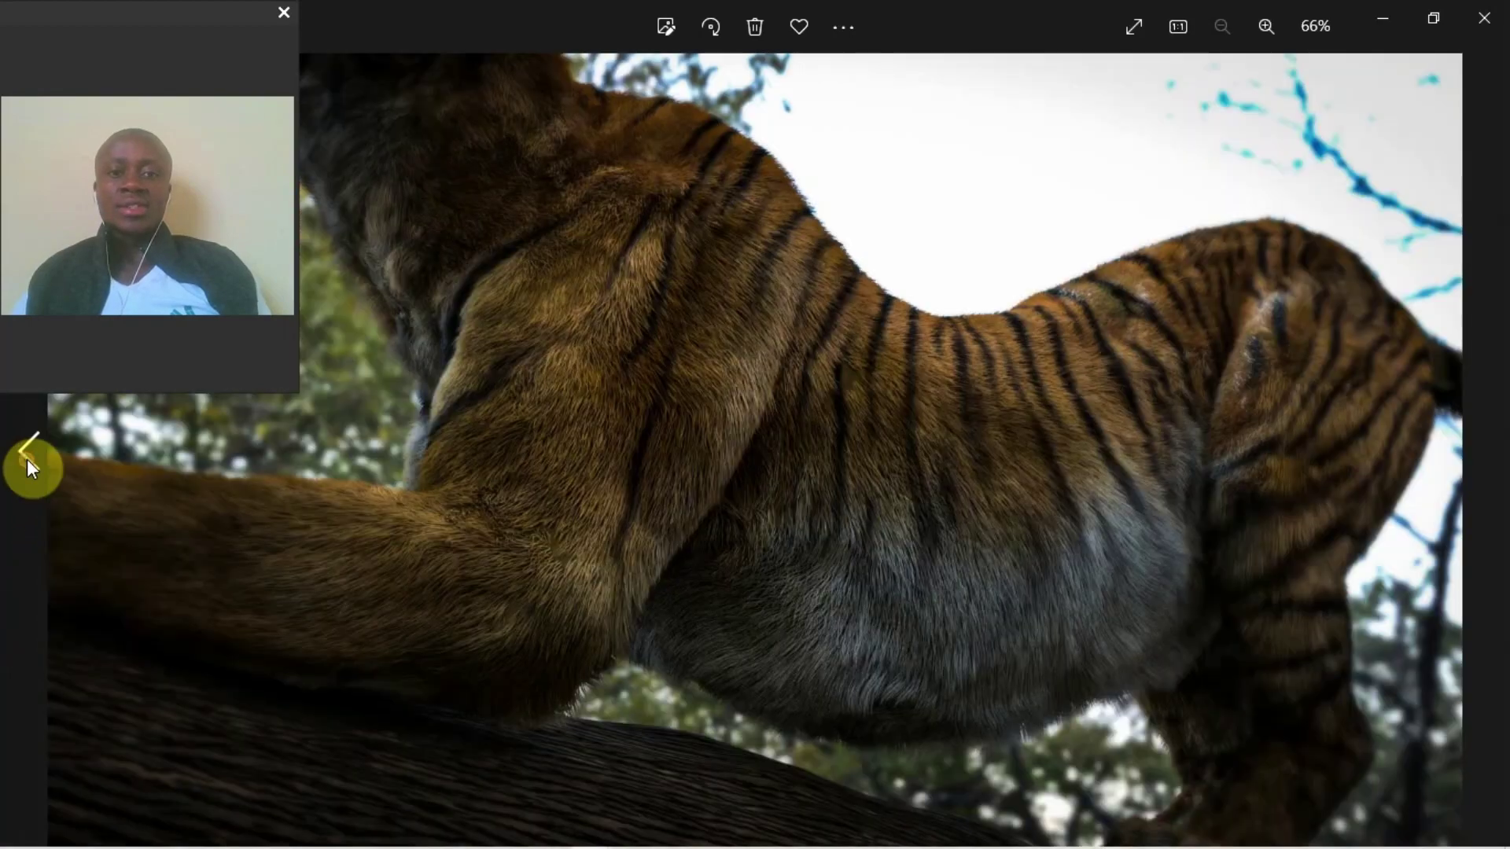
left_click(26, 459)
left_click(26, 460)
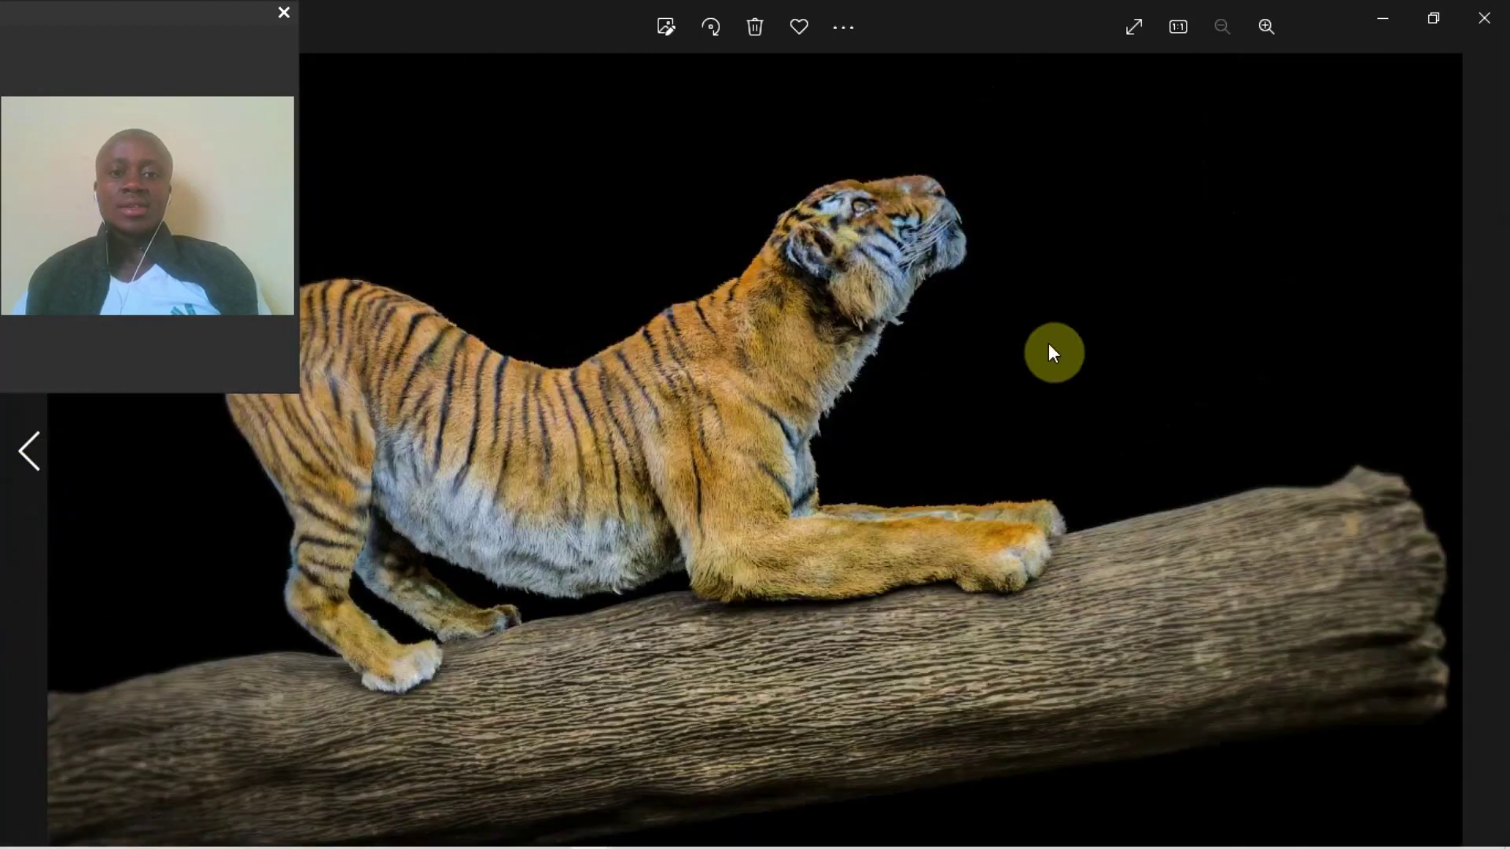
- Return to the front-view tiger render and examine the eye, face and whiskers up close
left_click(1499, 464)
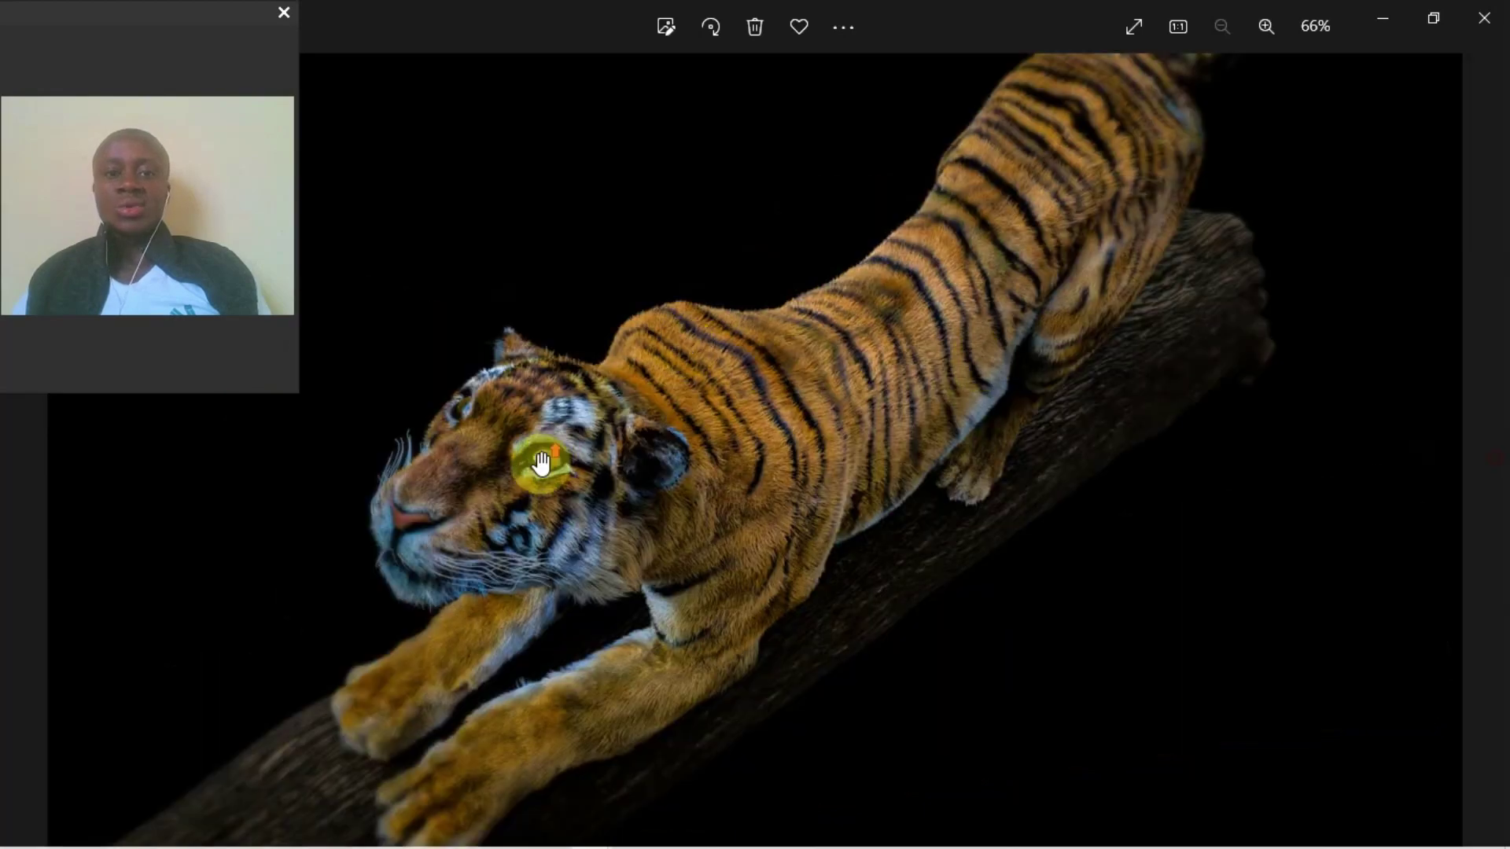
scroll(541, 464, "up", 5)
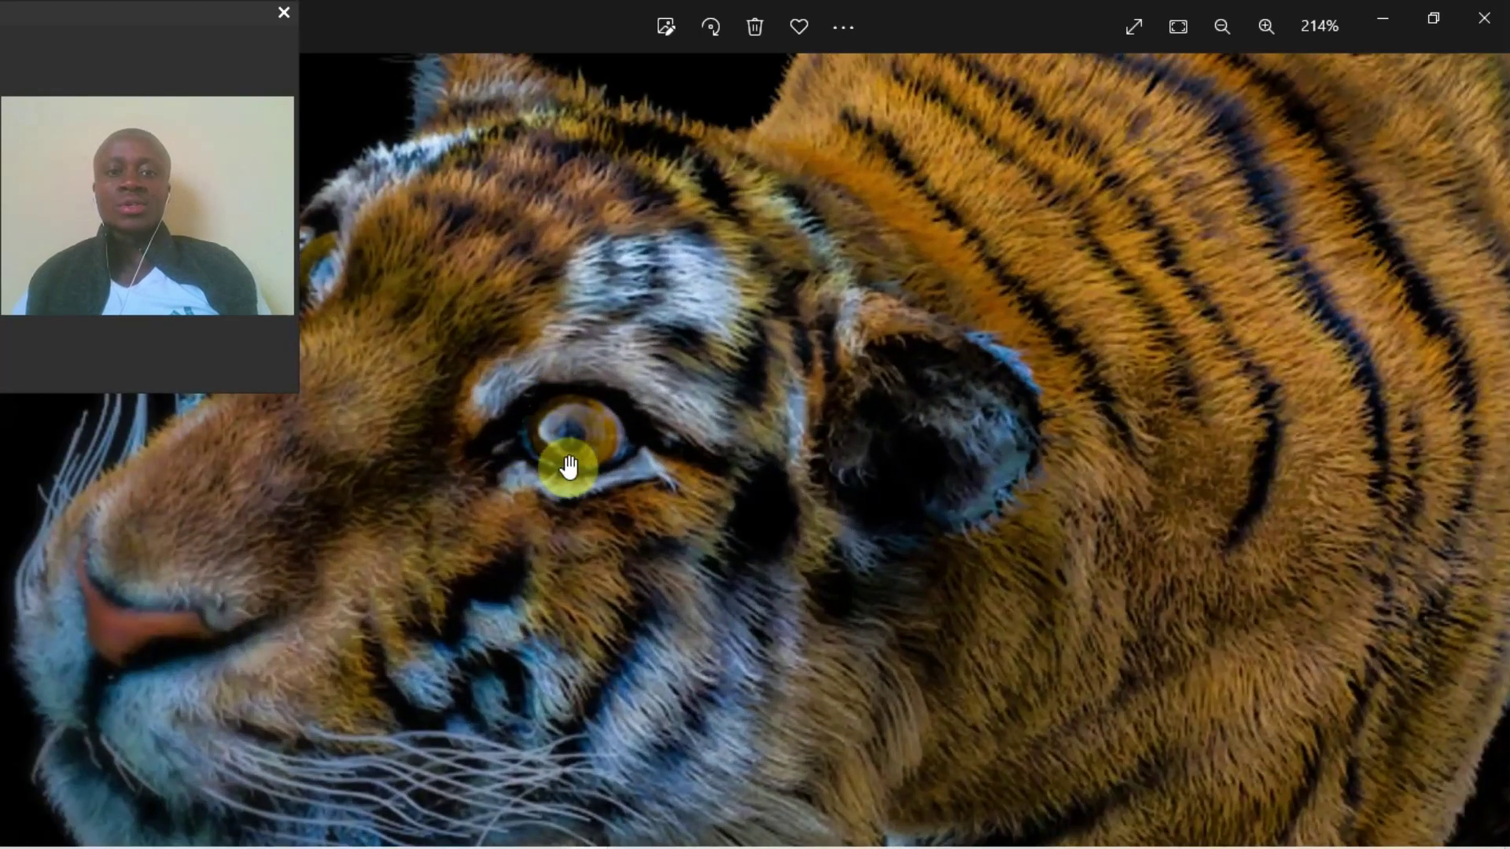
scroll(650, 484, "down", 5)
scroll(554, 460, "up", 2)
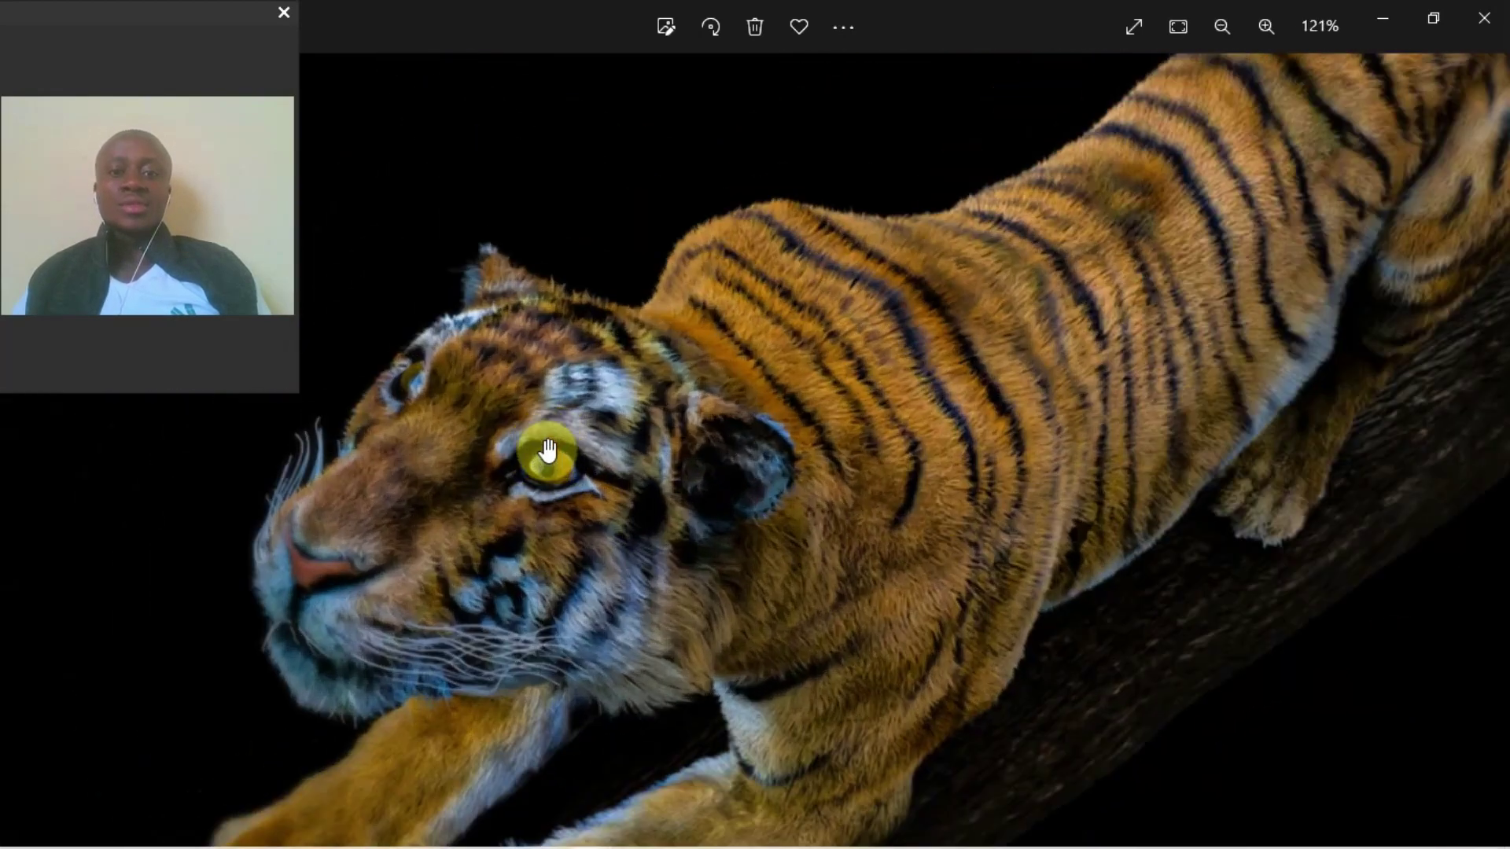
scroll(550, 464, "up", 3)
scroll(600, 550, "down", 5)
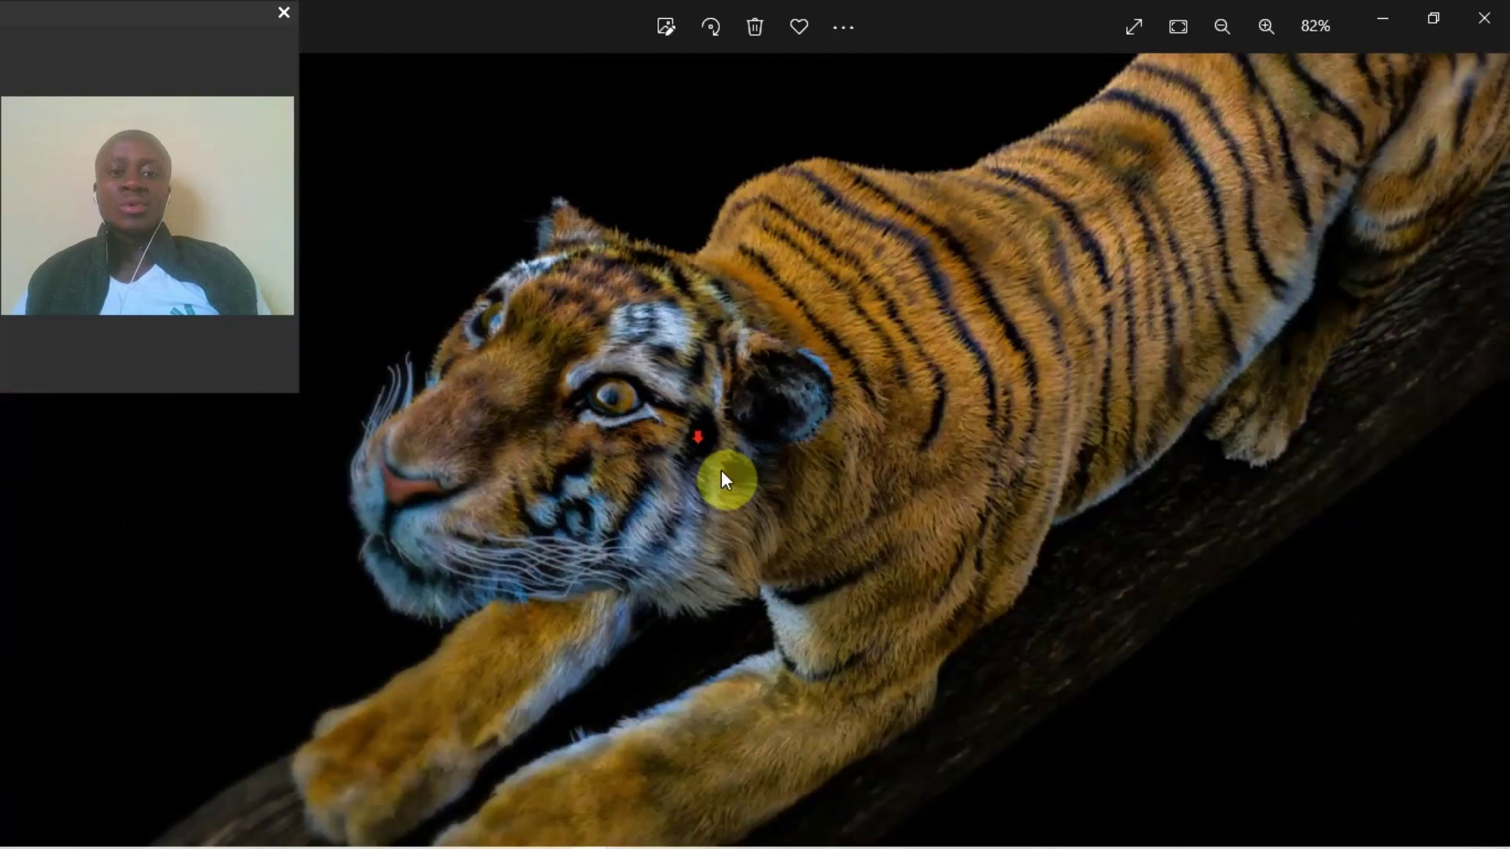
scroll(722, 472, "down", 1)
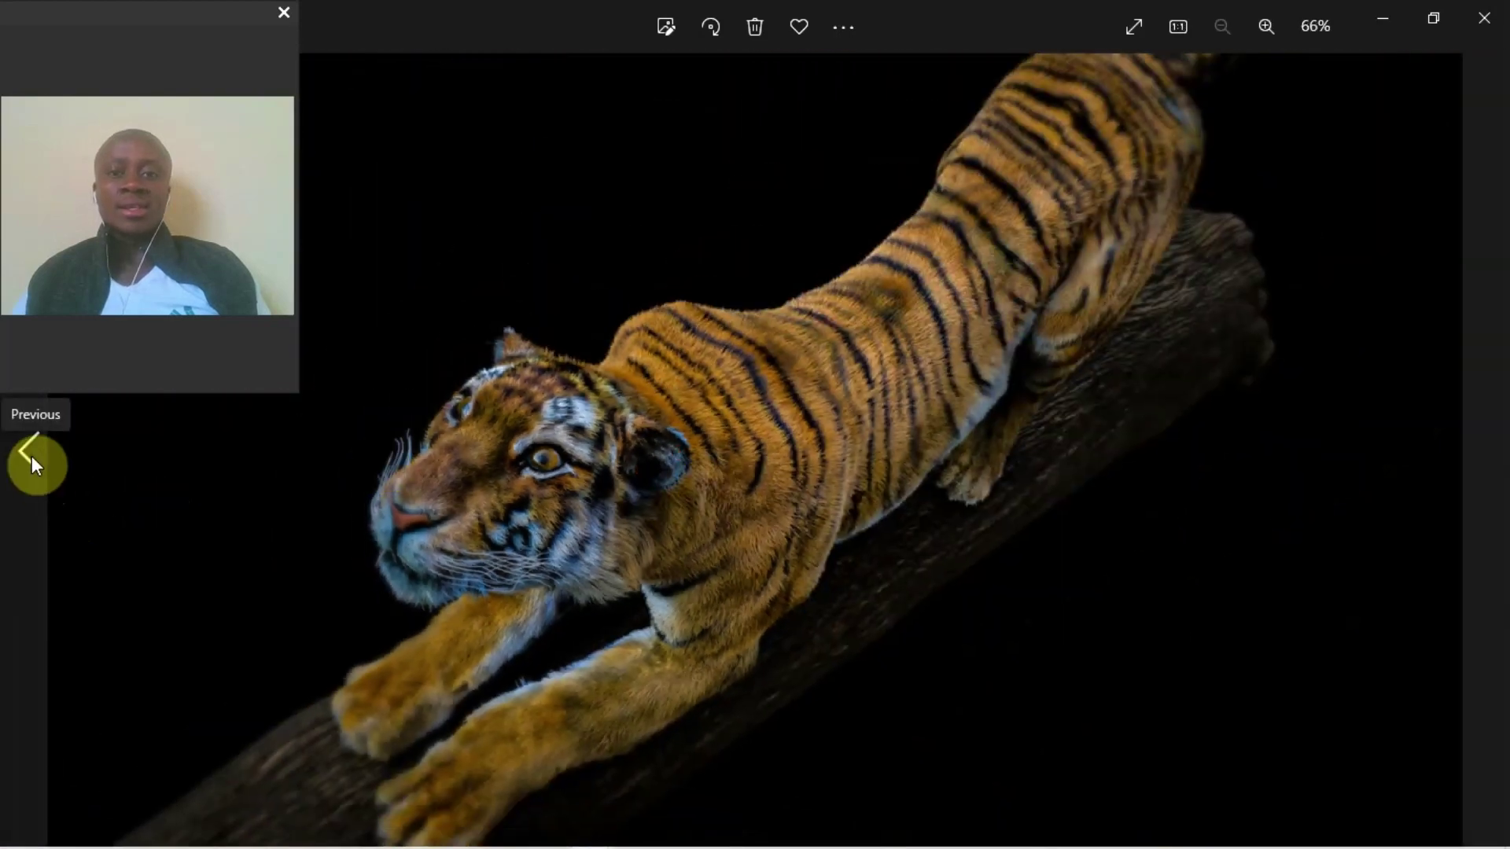
- Browse back through the side and rear renders to the top-view render and examine the tiger's head
left_click(32, 457)
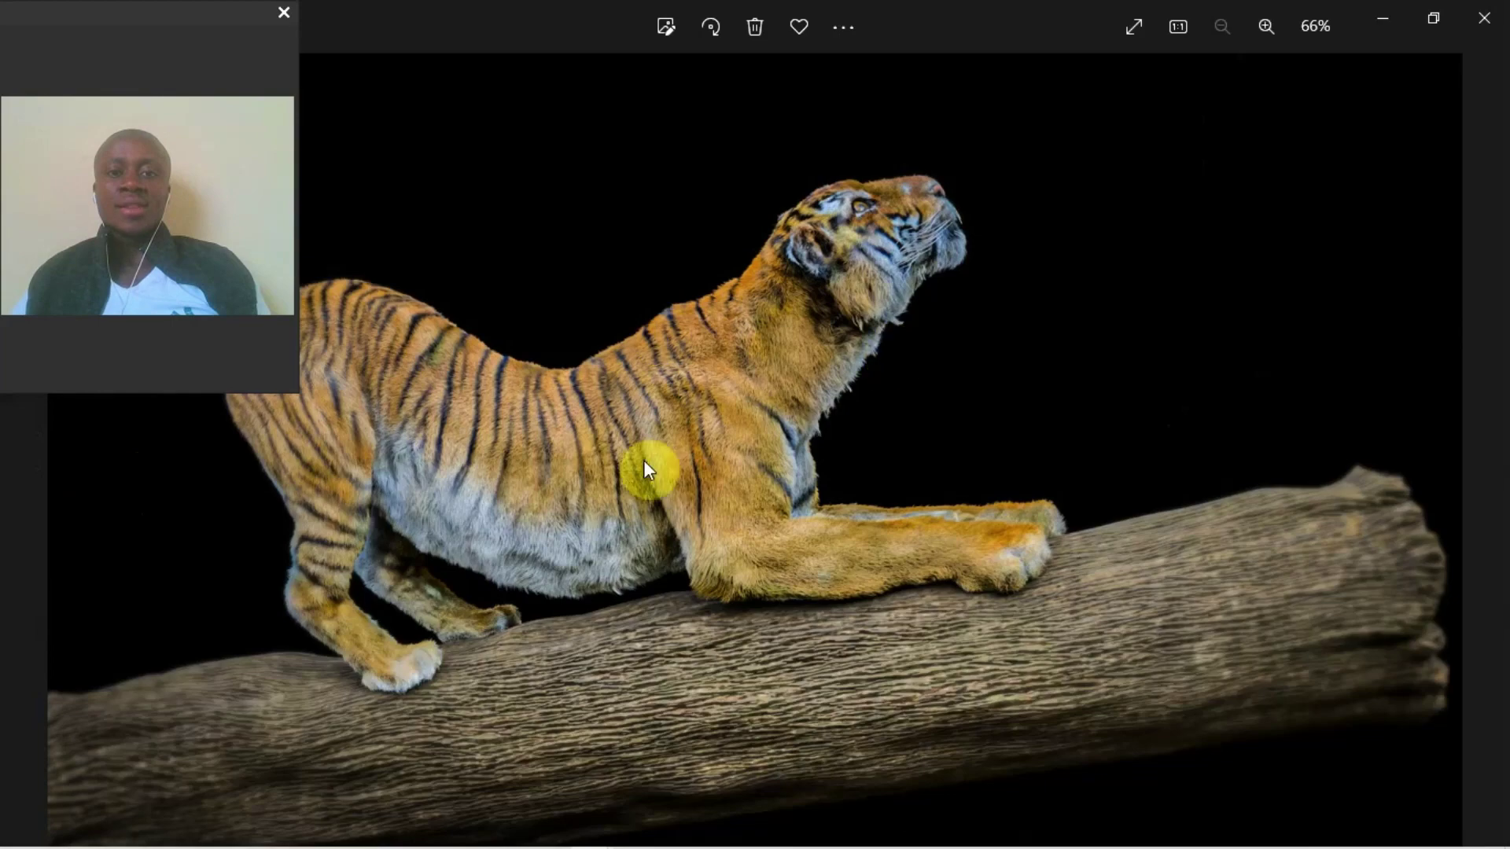
left_click(28, 452)
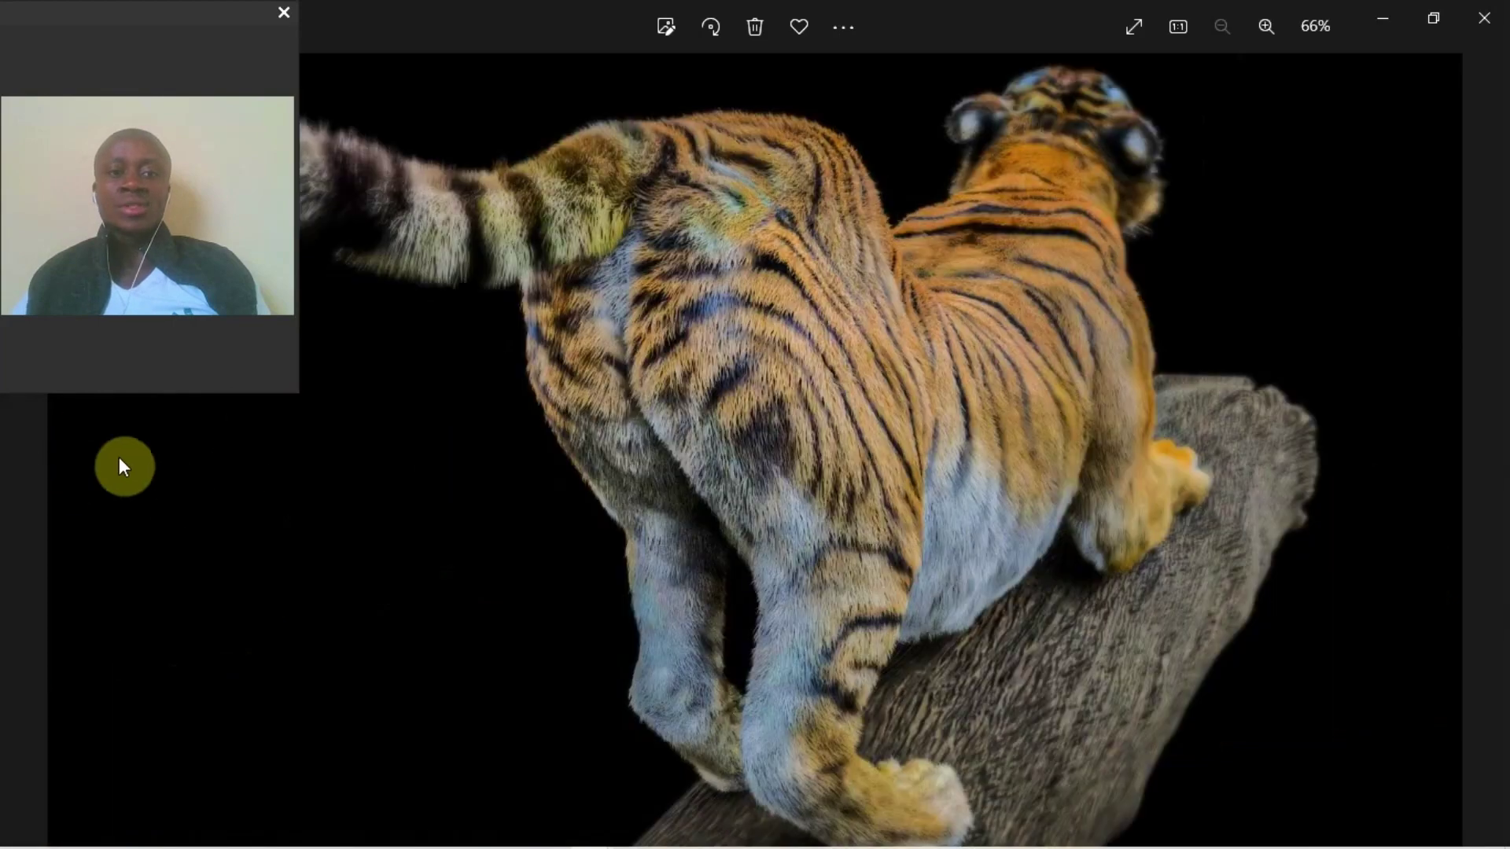
left_click(31, 455)
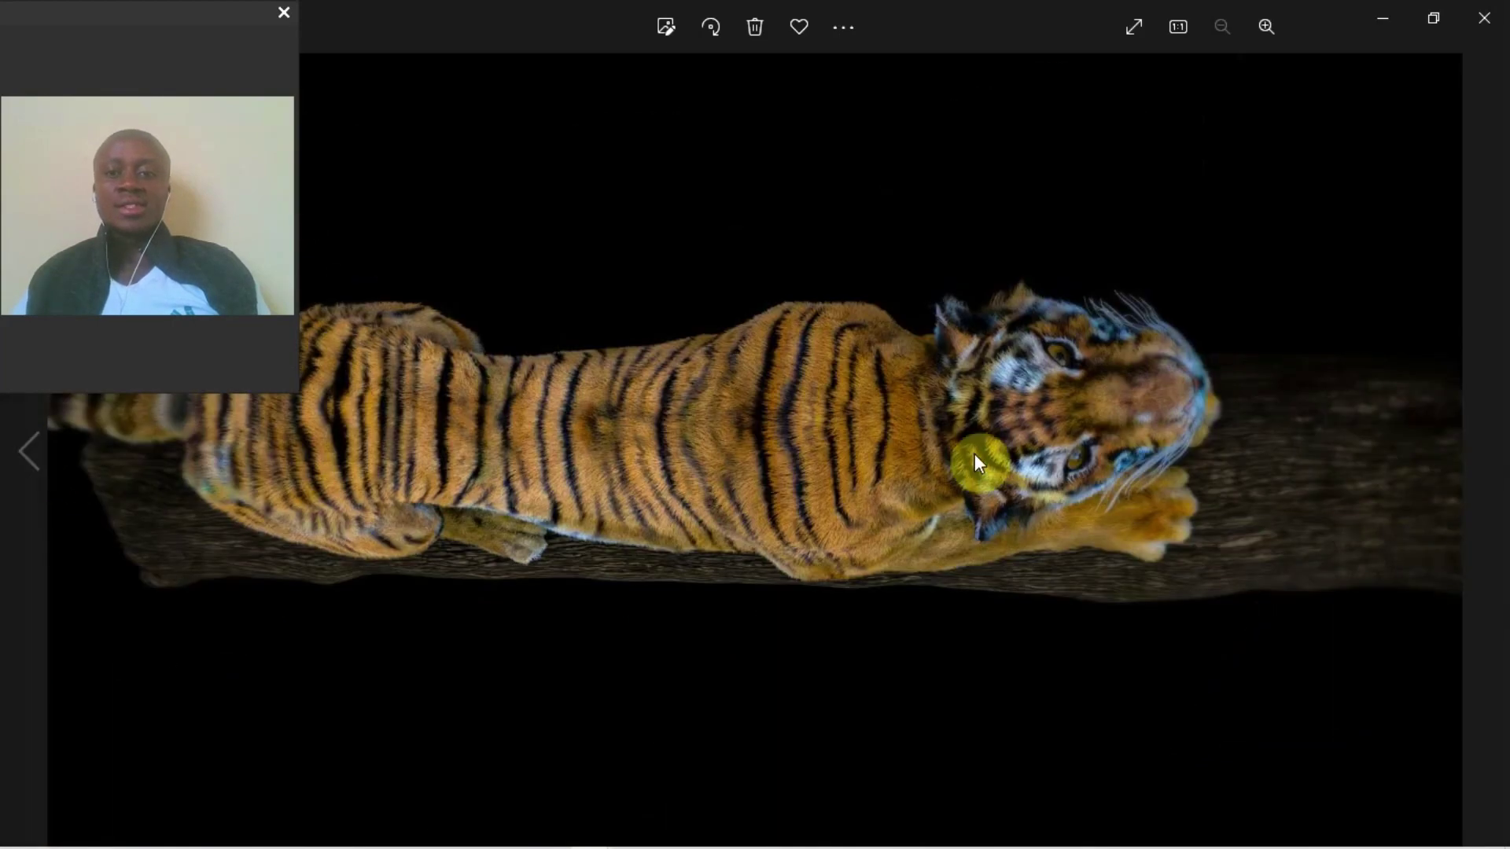
scroll(1022, 429, "up", 3)
scroll(1027, 425, "up", 5)
scroll(1075, 398, "down", 3)
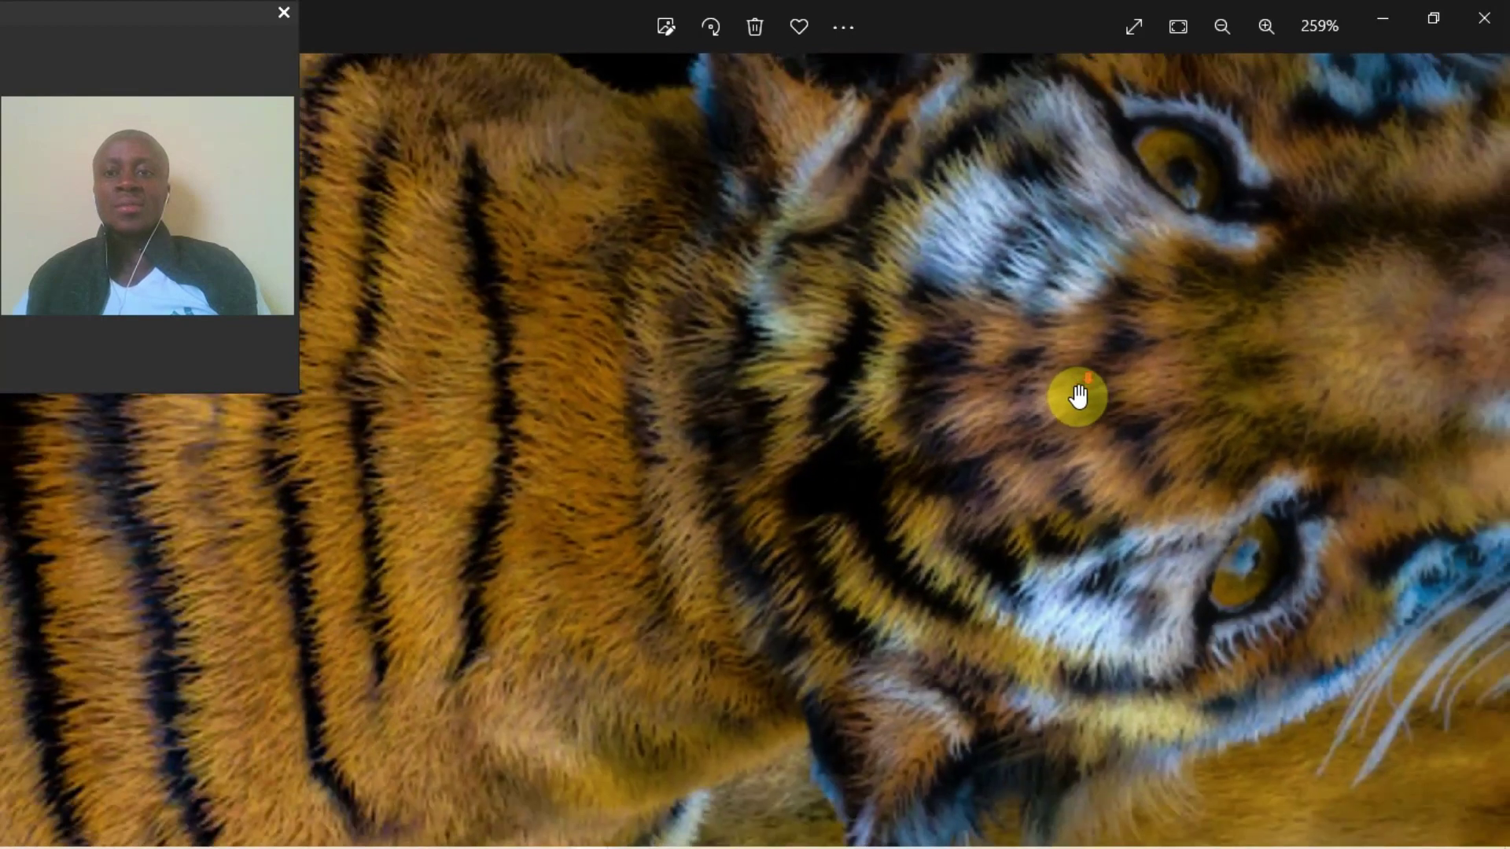